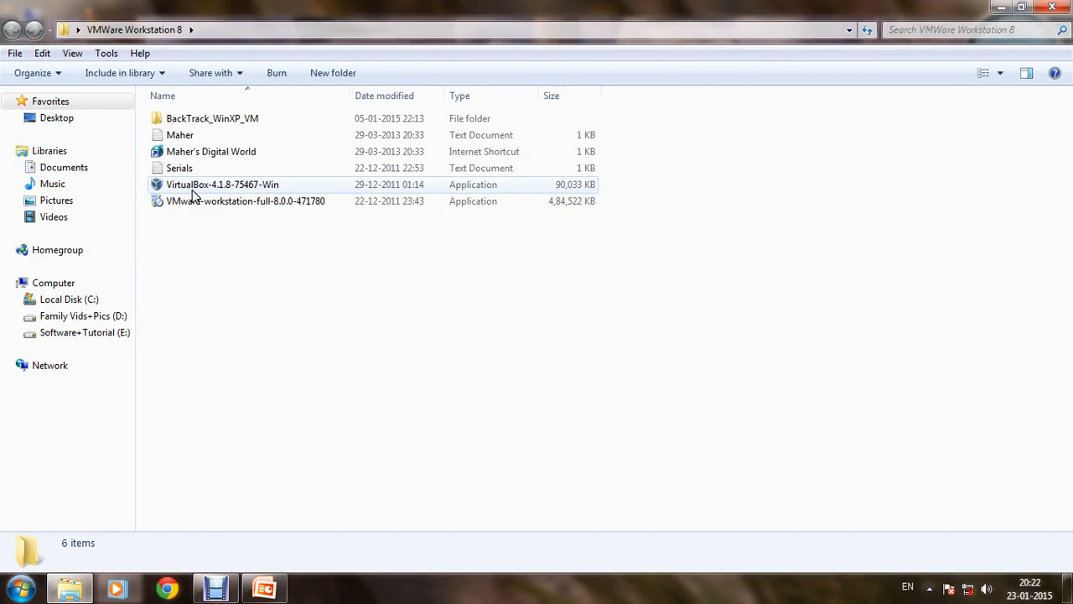
- Run the VirtualBox-4.1.8-75467-Win installer and begin installing with the default features plus desktop and Quick Launch shortcuts, accepting the network interface reset
{"action": "left_click", "coordinate": [193, 194]}
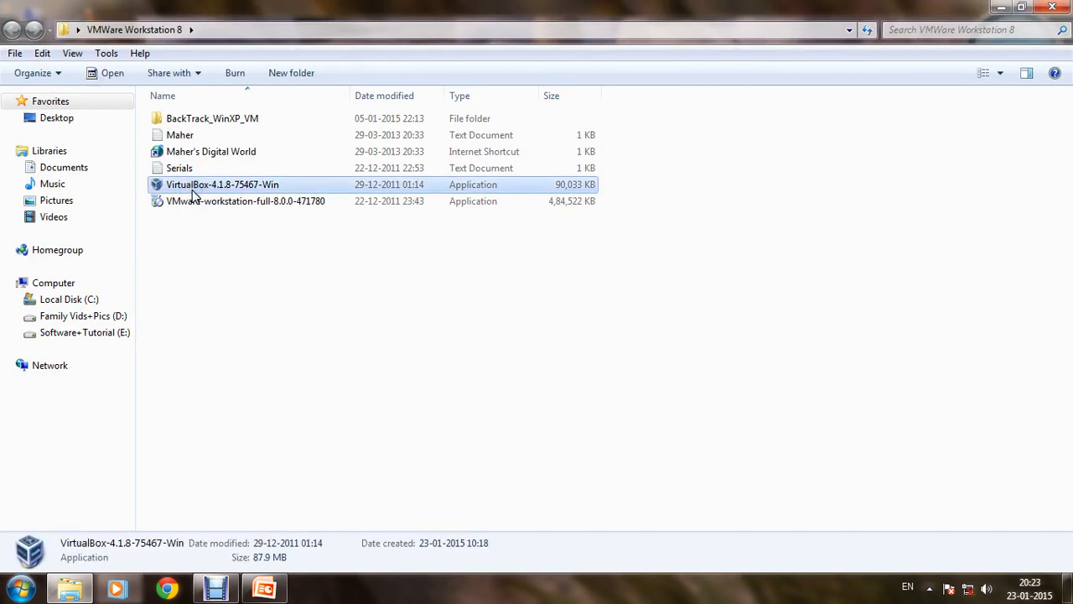
{"action": "double_click", "coordinate": [193, 191]}
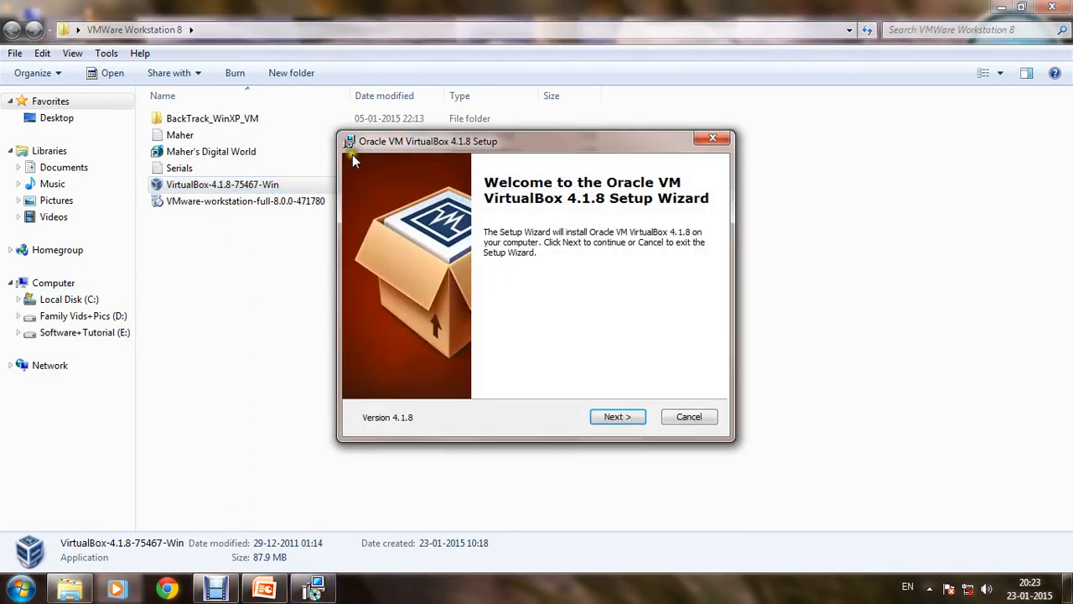
{"action": "left_click", "coordinate": [618, 419]}
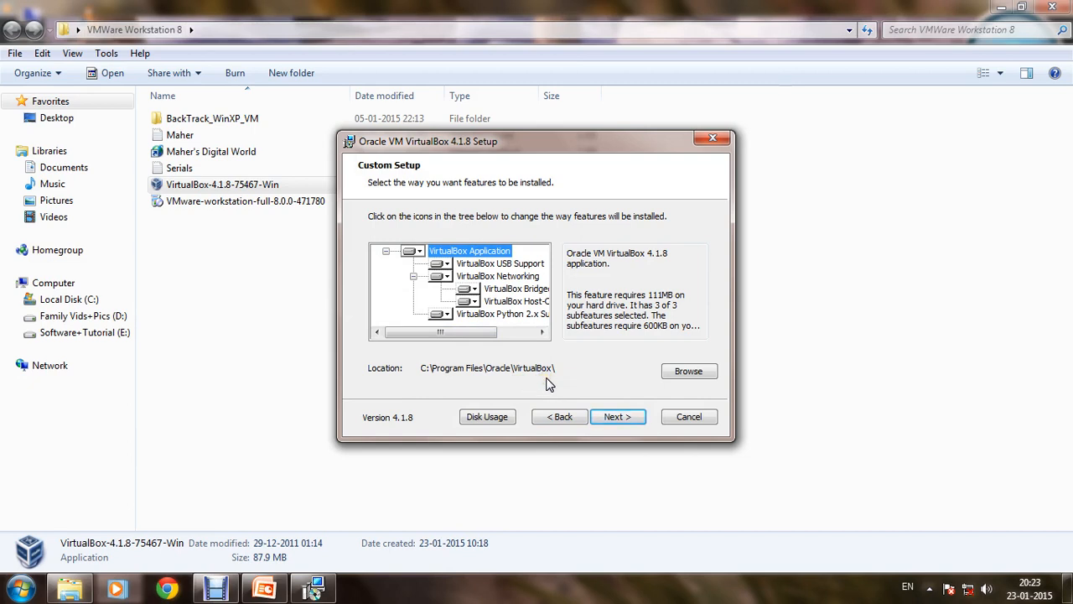
{"action": "left_click", "coordinate": [691, 376]}
{"action": "left_click", "coordinate": [616, 420]}
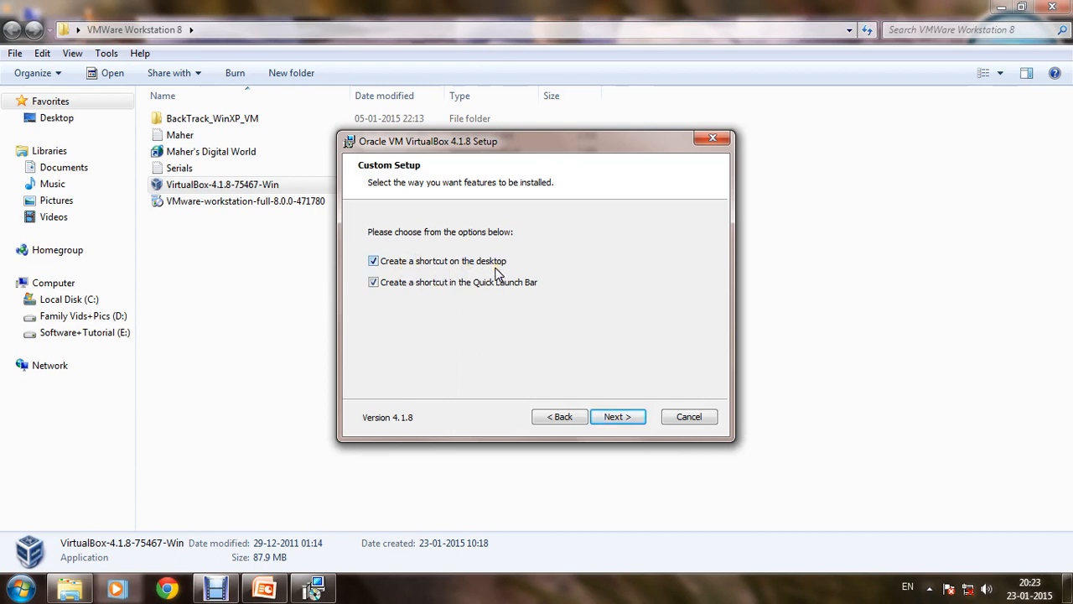
{"action": "left_click", "coordinate": [618, 416]}
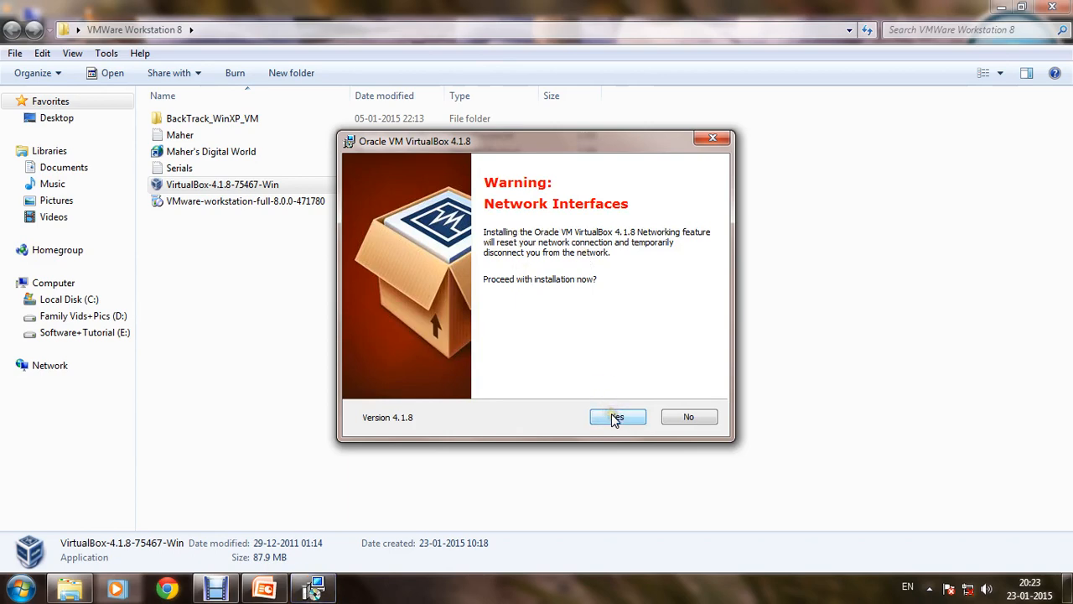
{"action": "left_click", "coordinate": [616, 419]}
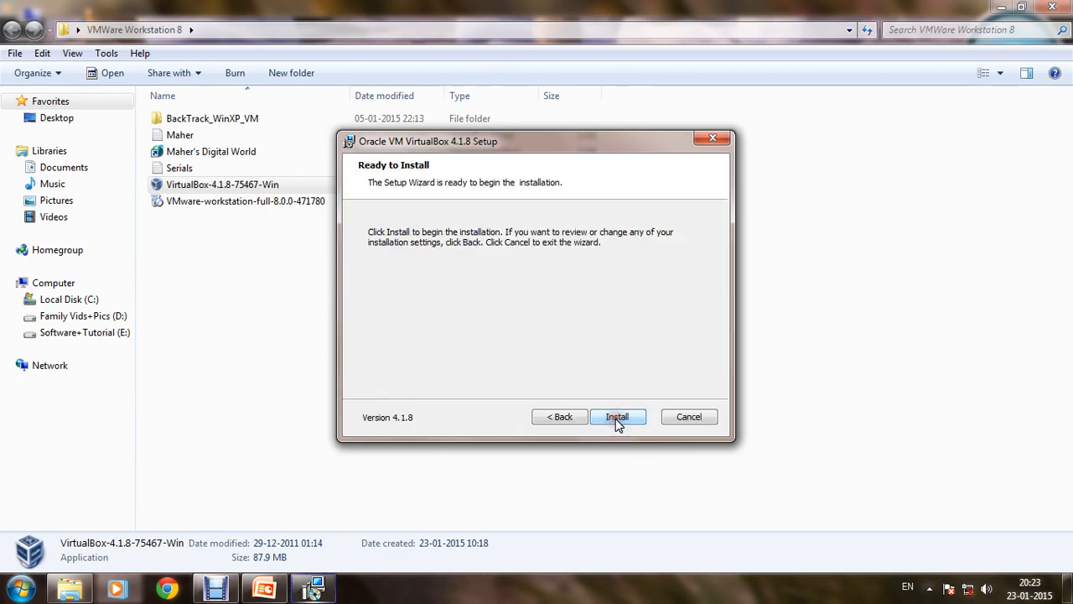
{"action": "left_click", "coordinate": [616, 419]}
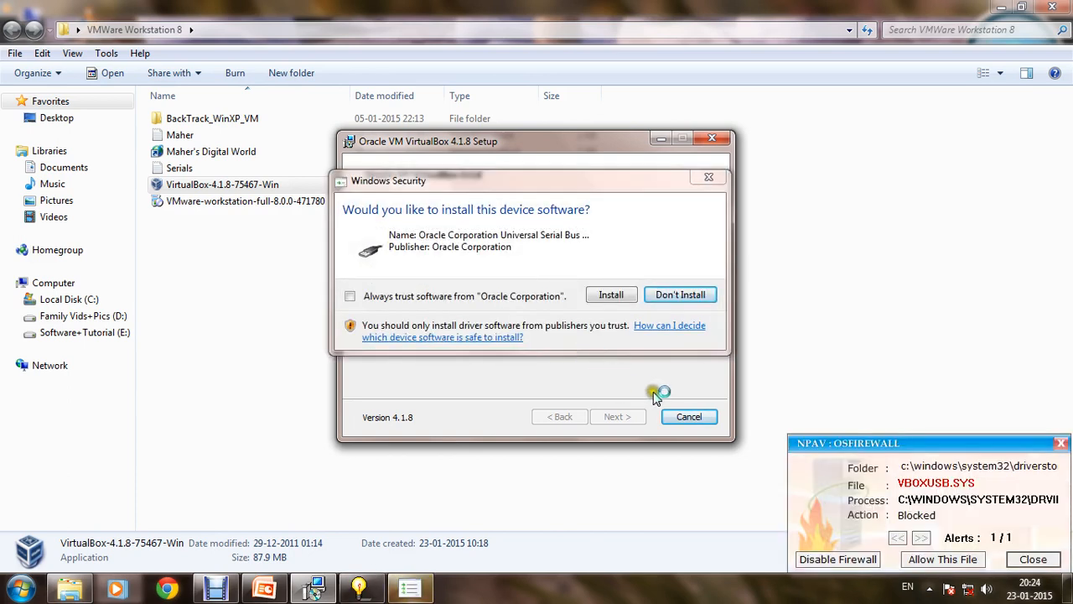
- Allow the blocked VBOXUSB.SYS file in the firewall alert and stop the Net Protector NPAV shield
{"action": "left_click", "coordinate": [944, 560]}
{"action": "left_click", "coordinate": [929, 587]}
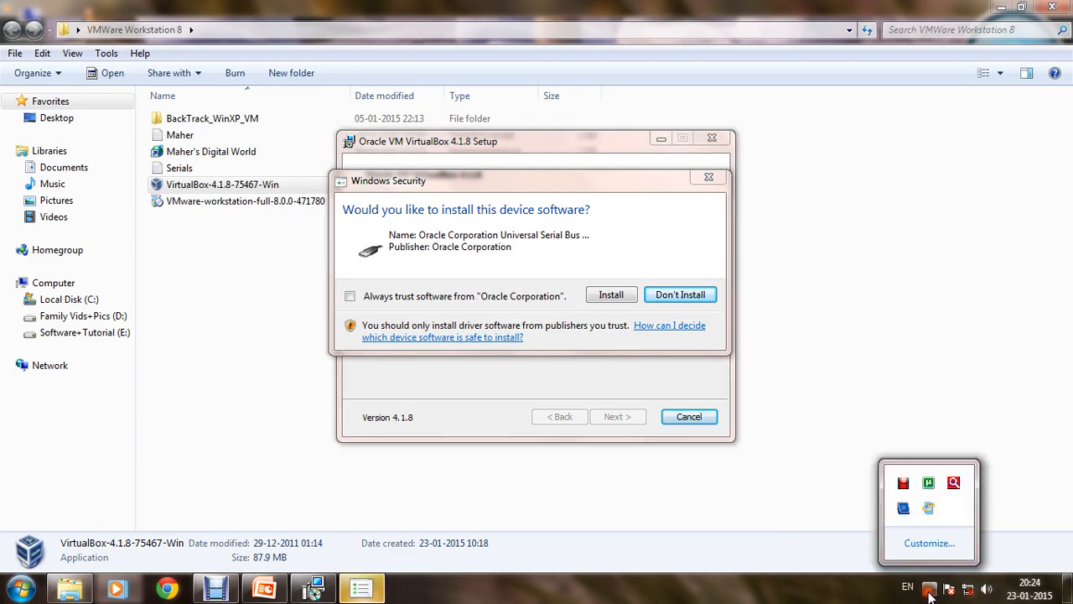
{"action": "right_click", "coordinate": [956, 486]}
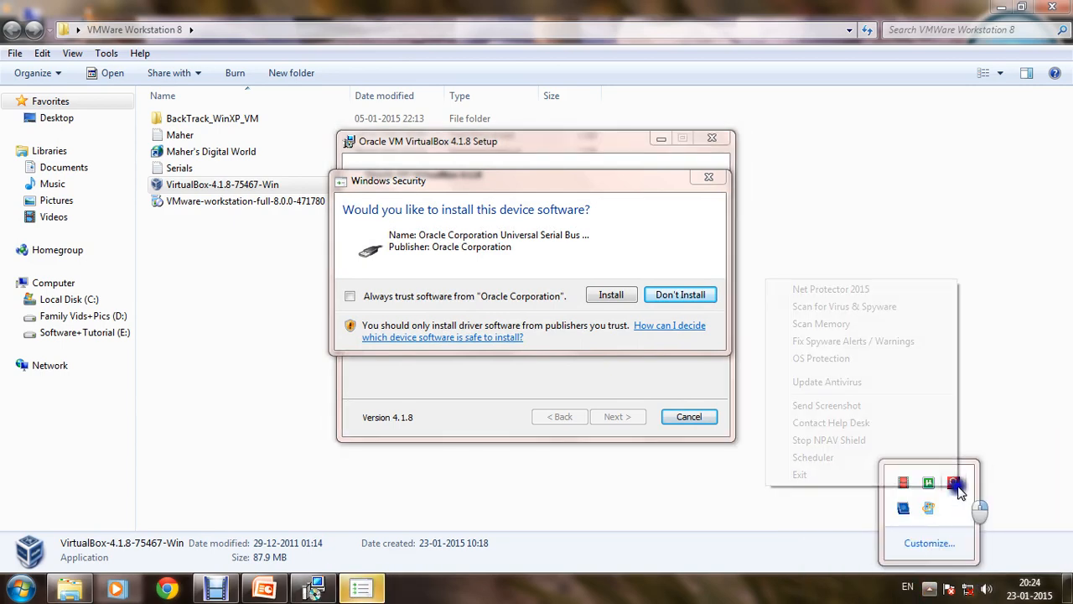
{"action": "left_click", "coordinate": [845, 441]}
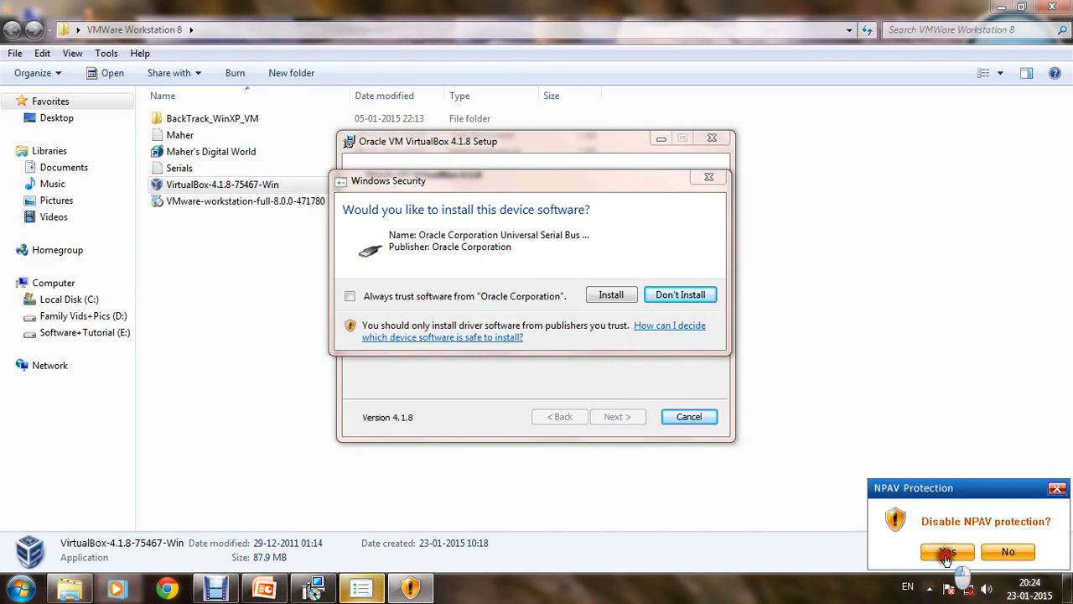
{"action": "left_click", "coordinate": [948, 555]}
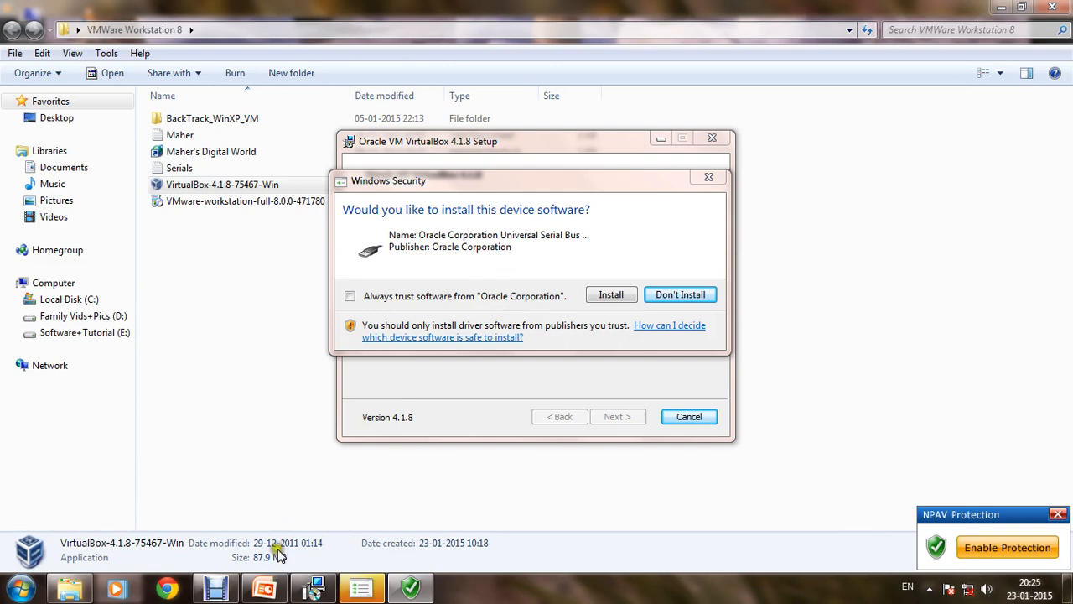
- Show the hacking lab presentation in PowerPoint full screen and install the Universal Serial Bus device software, always trusting Oracle Corporation
{"action": "left_click", "coordinate": [266, 589]}
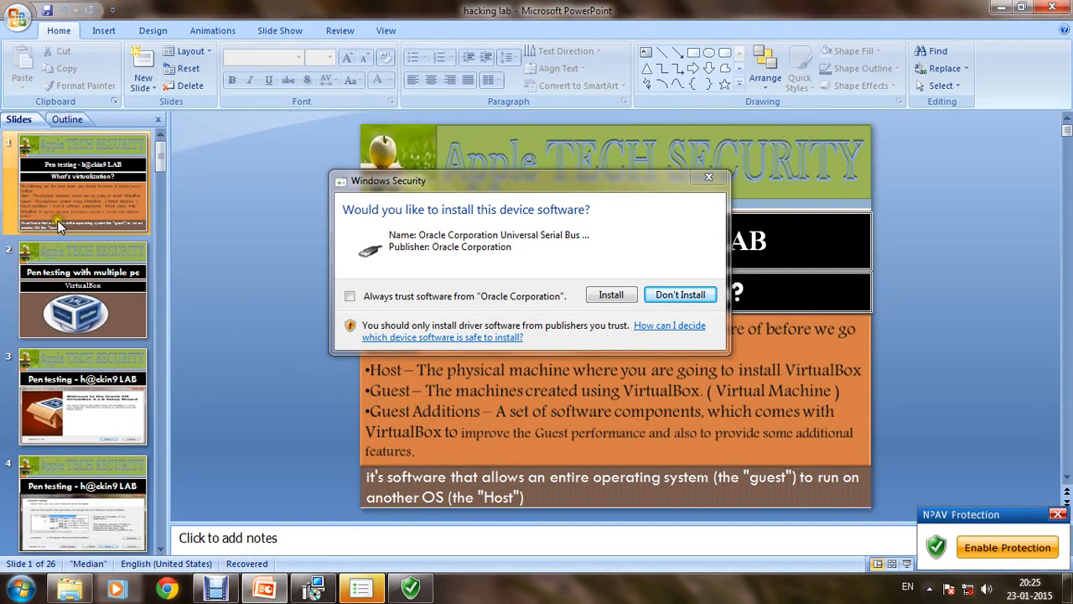
{"action": "left_click", "coordinate": [906, 564]}
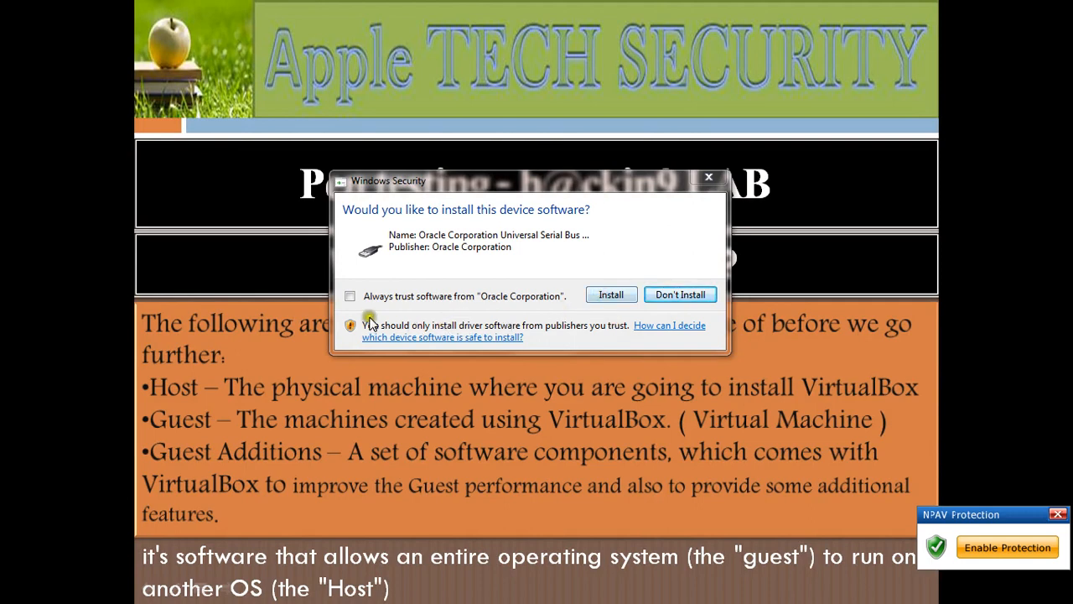
{"action": "left_click", "coordinate": [349, 297]}
{"action": "left_click", "coordinate": [613, 299]}
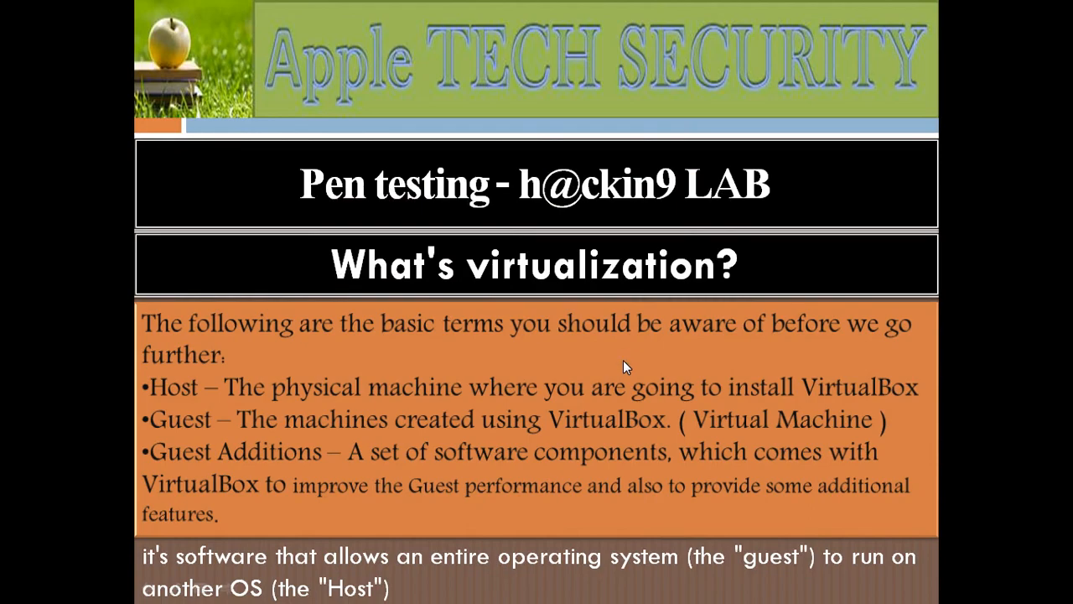
- Leave the slide show, finish the VirtualBox setup with the program set to start after installation, and minimize the folder window
{"action": "key", "text": "Escape"}
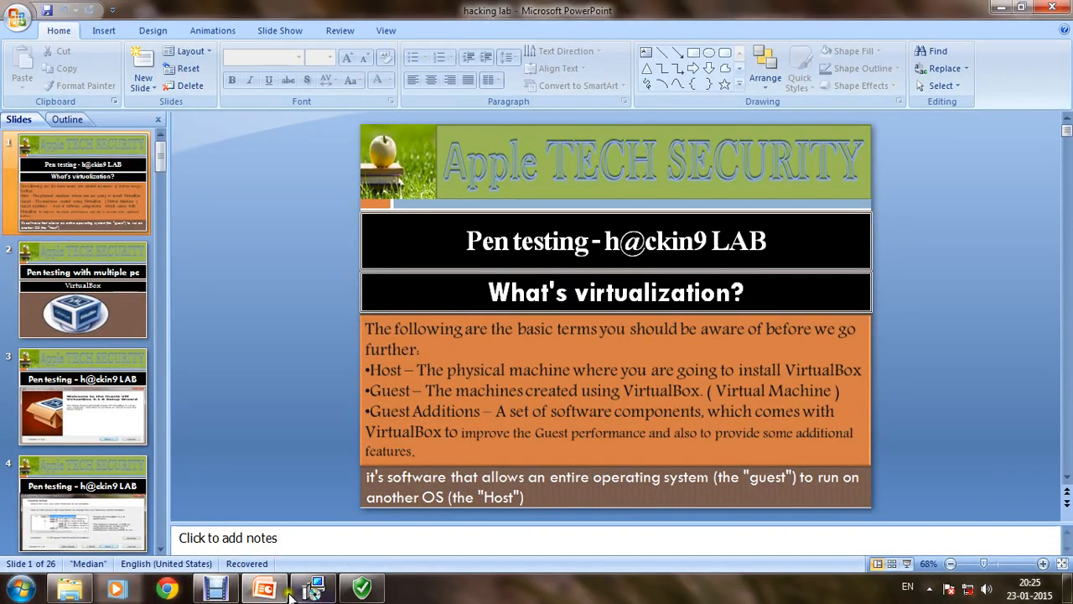
{"action": "left_click", "coordinate": [312, 589]}
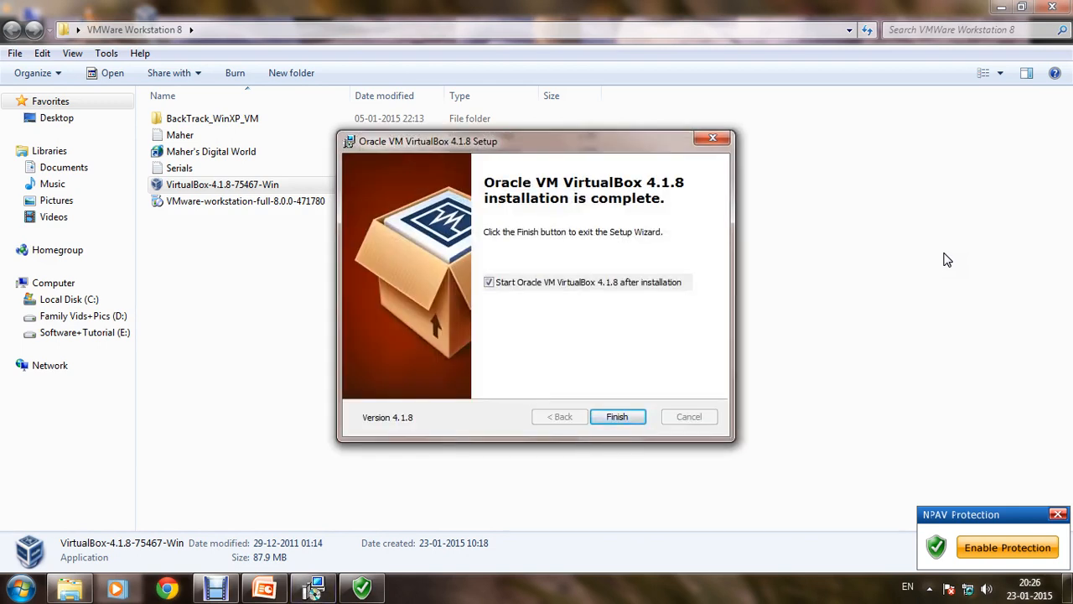
{"action": "left_click", "coordinate": [618, 417]}
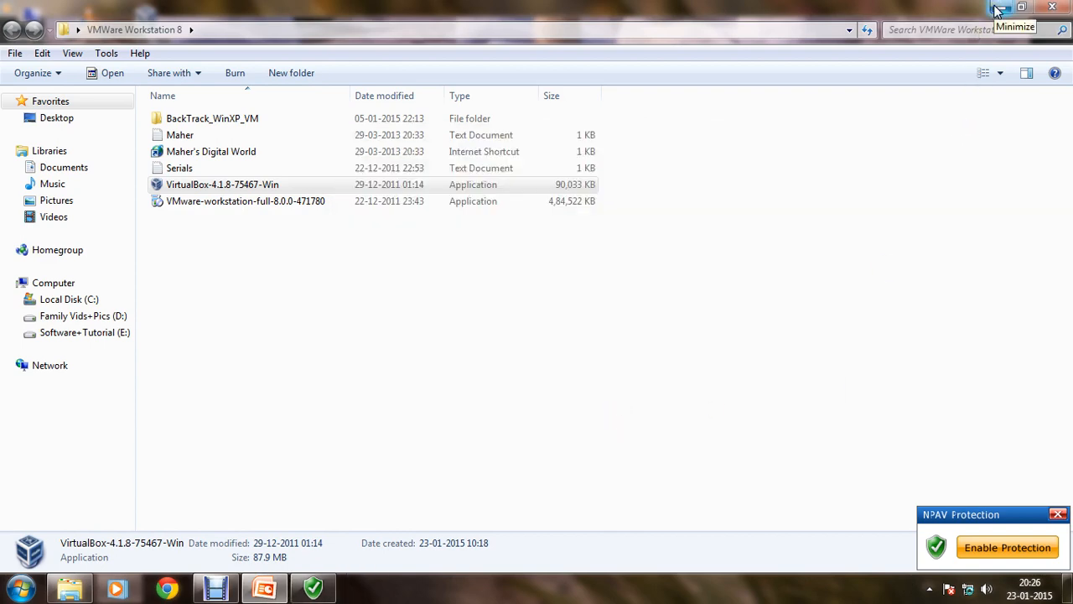
{"action": "left_click", "coordinate": [998, 8]}
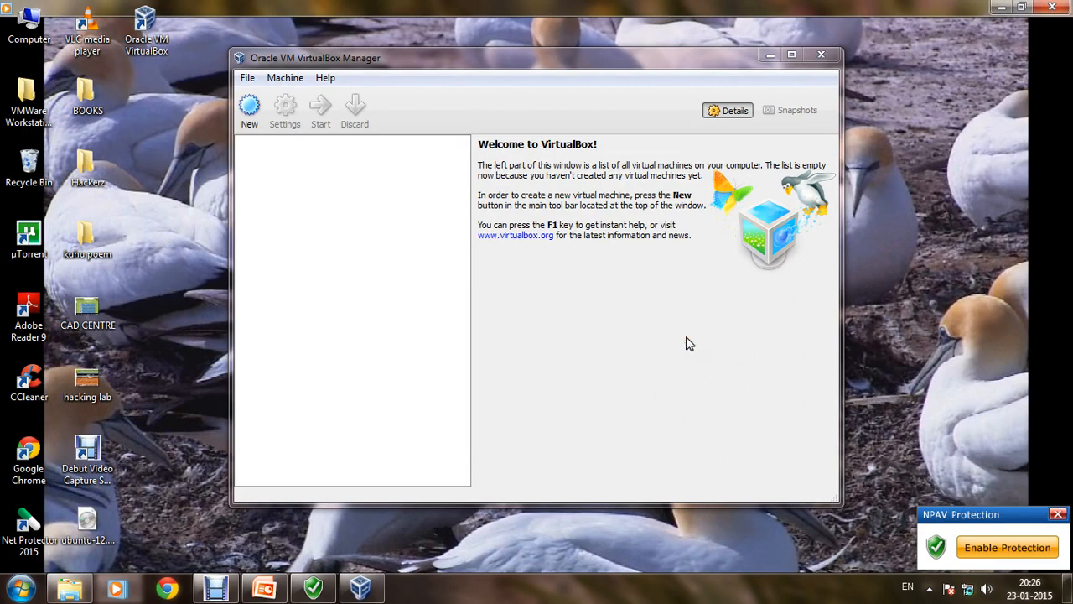
- Start a new virtual machine named UBUNTU ATS with Linux as the operating system and Ubuntu as the version
{"action": "left_click", "coordinate": [247, 110]}
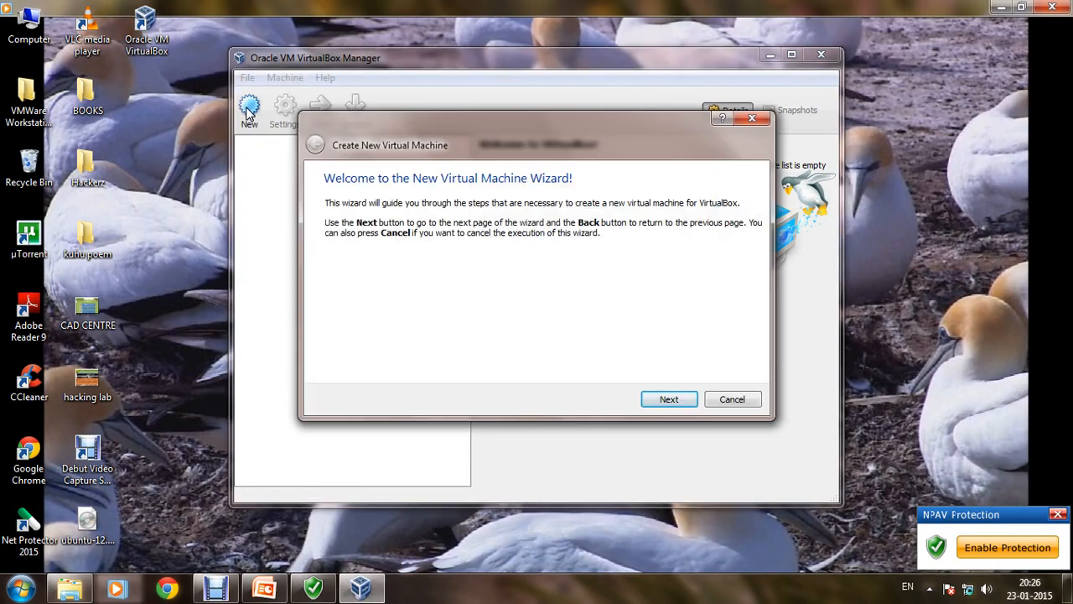
{"action": "left_click", "coordinate": [726, 399]}
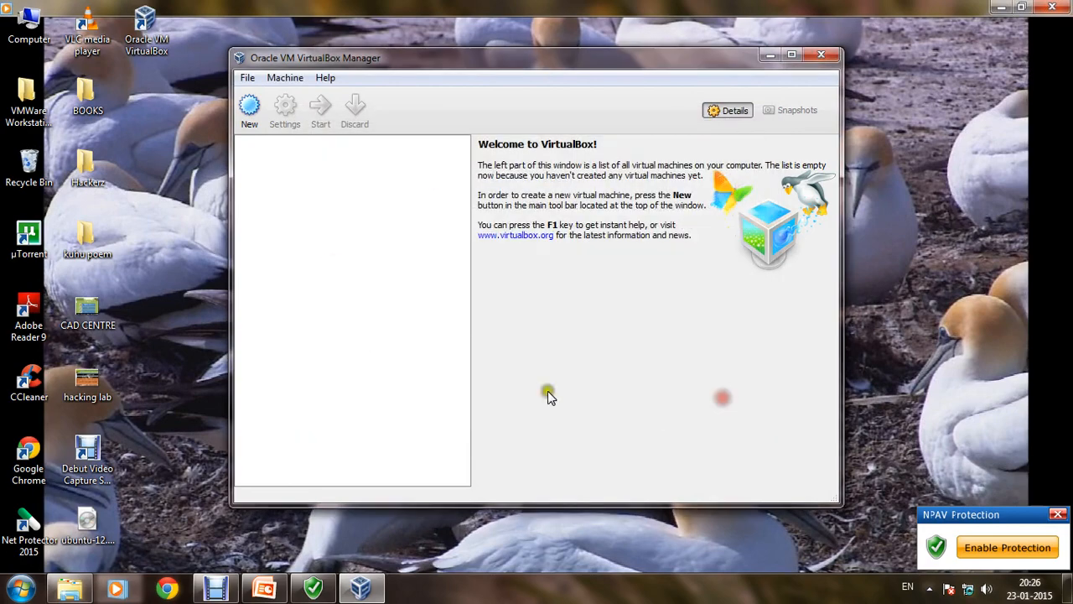
{"action": "left_click", "coordinate": [284, 78]}
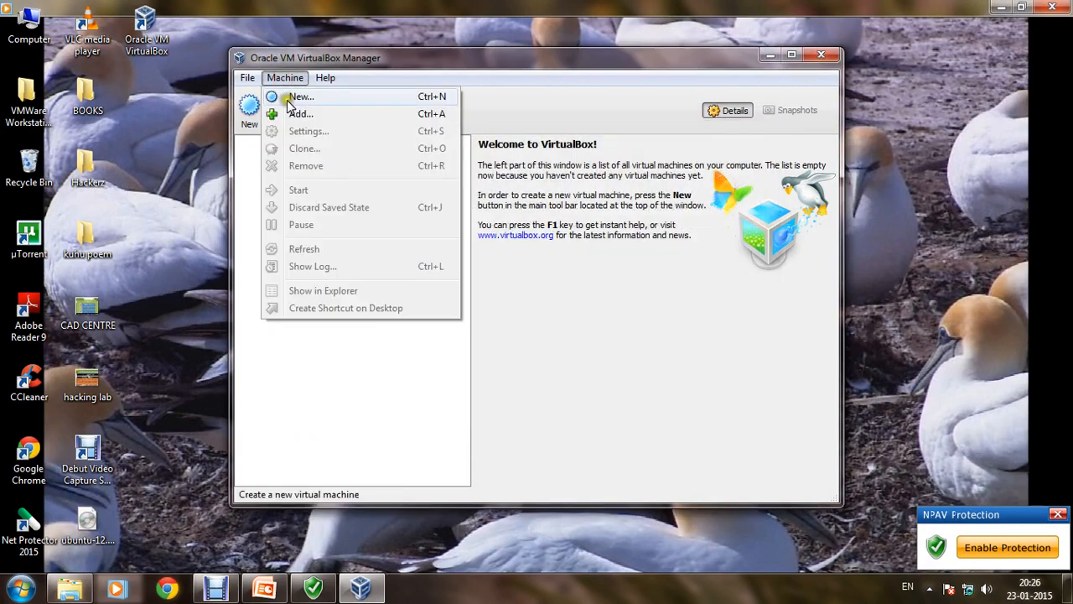
{"action": "left_click", "coordinate": [295, 97]}
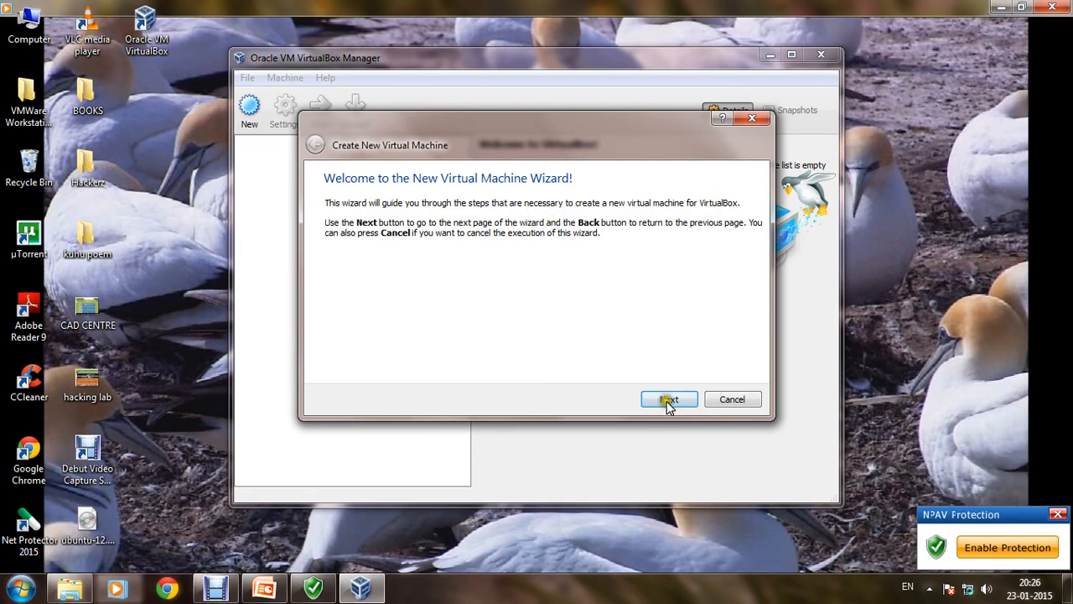
{"action": "left_click", "coordinate": [668, 400]}
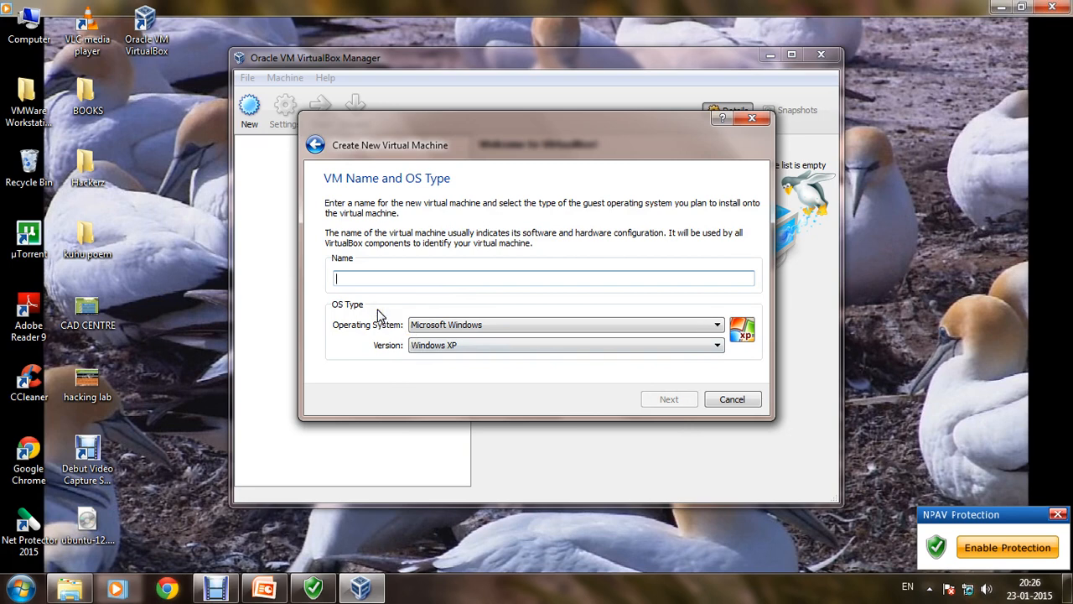
{"action": "type", "text": "UBUNTU"}
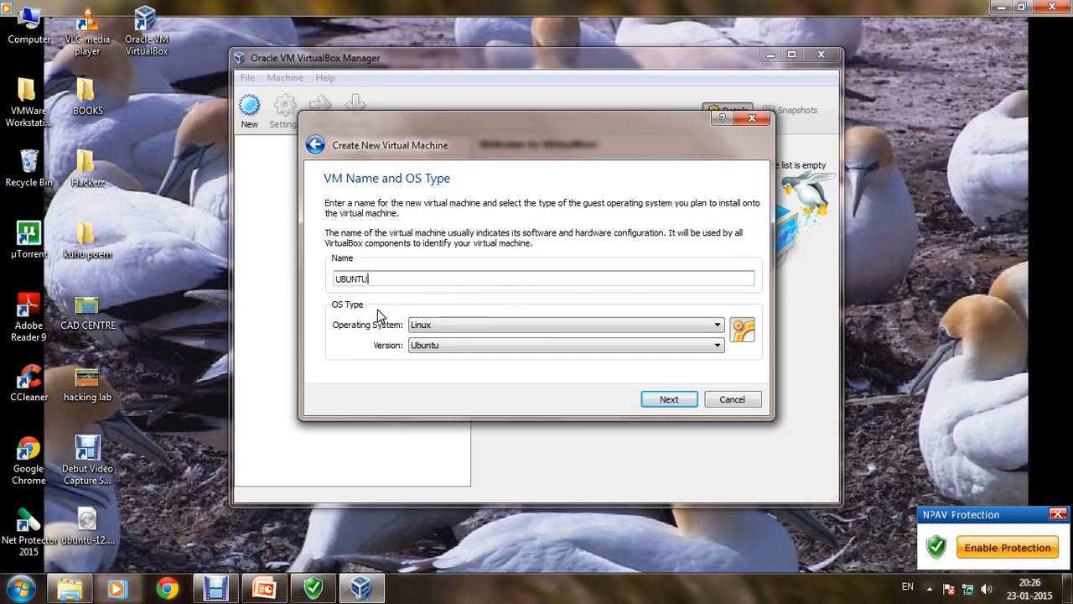
{"action": "left_click", "coordinate": [334, 277]}
{"action": "left_click", "coordinate": [391, 282]}
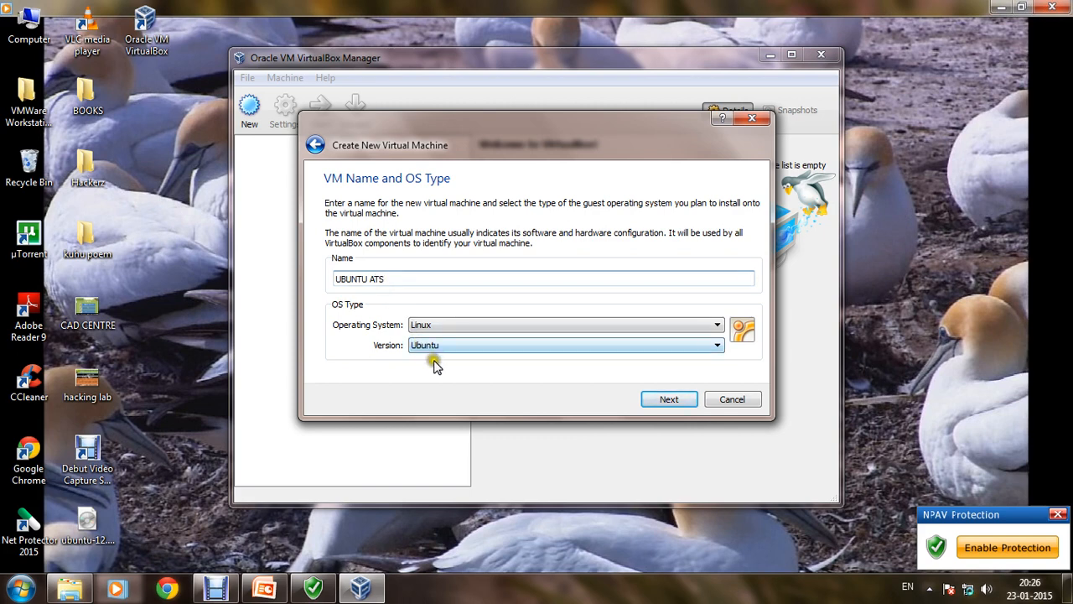
{"action": "left_click", "coordinate": [625, 331]}
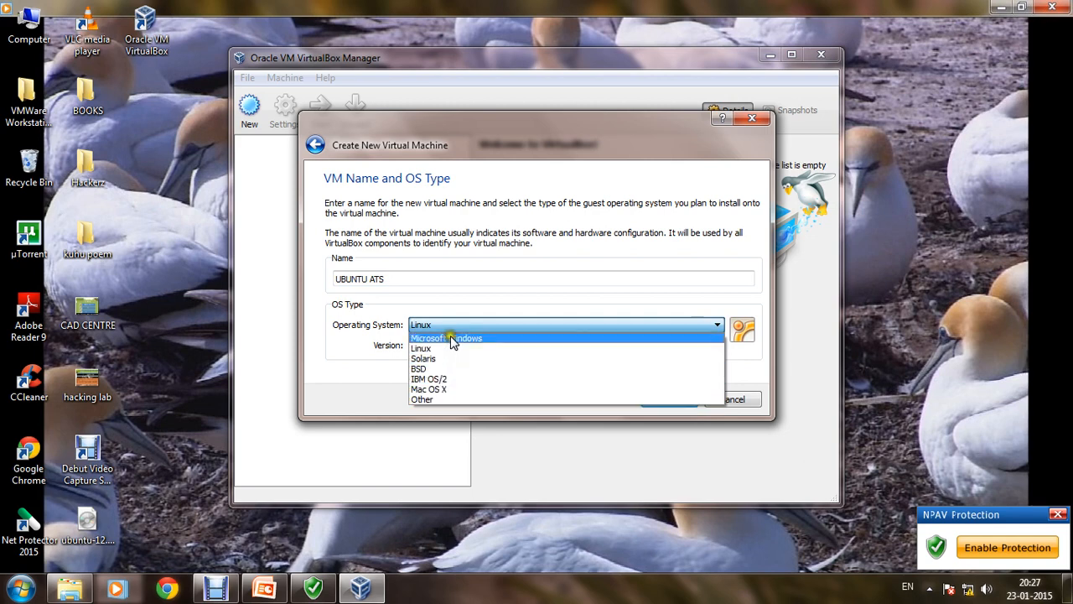
{"action": "left_click", "coordinate": [394, 390]}
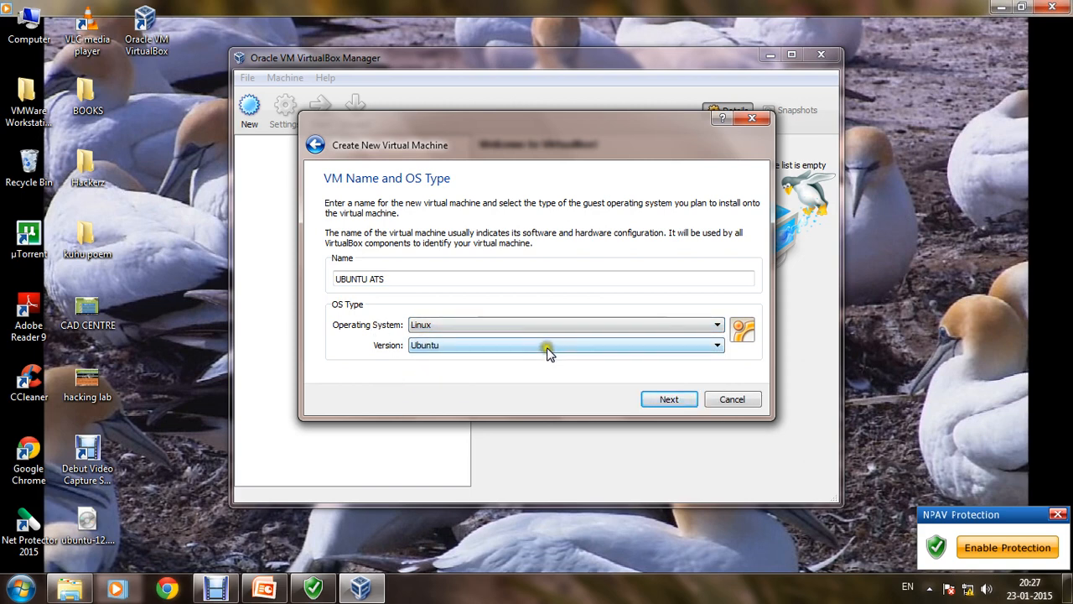
{"action": "left_click", "coordinate": [668, 400]}
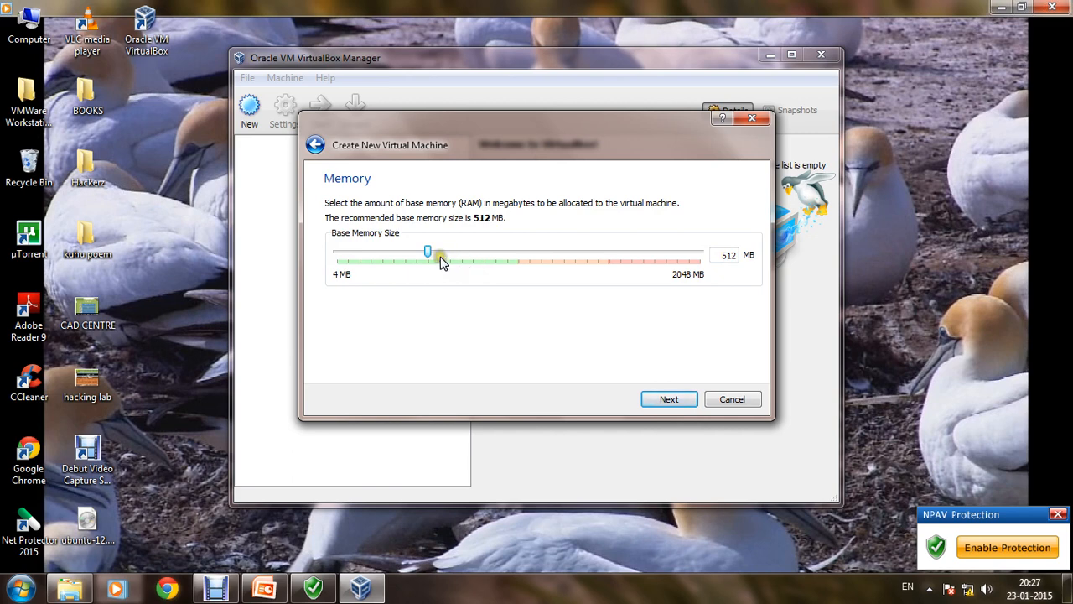
- Accept 512 MB of base memory and choose to create a new hard disk as the start-up disk
{"action": "left_click", "coordinate": [671, 400]}
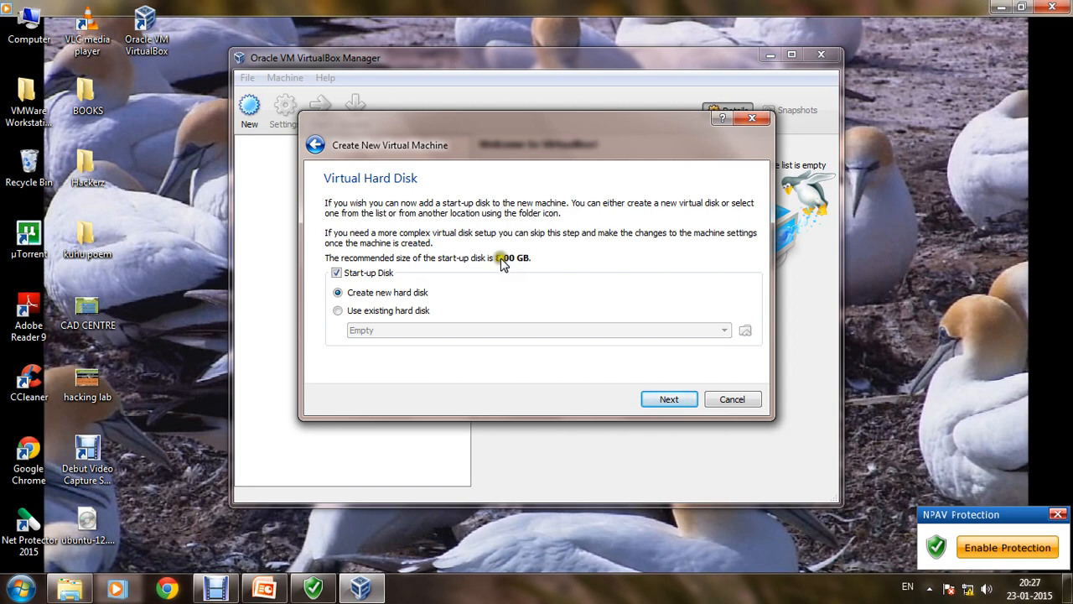
{"action": "left_click", "coordinate": [405, 297]}
{"action": "left_click", "coordinate": [675, 400]}
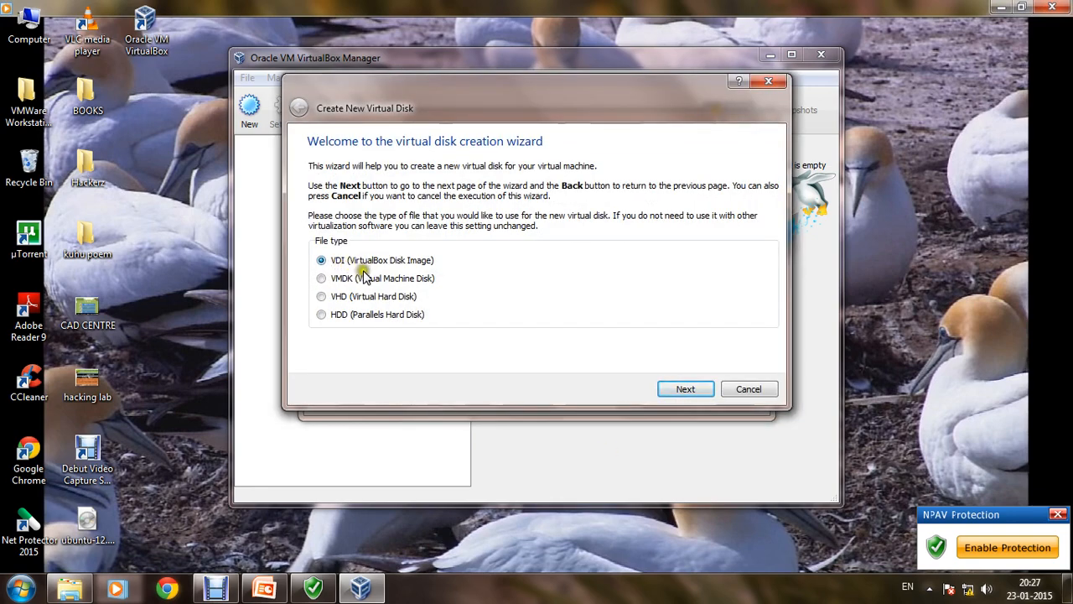
- Create a dynamically allocated 8.00 GB VDI virtual disk saved as UBUNTU ATS in the UBUNTU ATS folder
{"action": "left_click", "coordinate": [681, 391]}
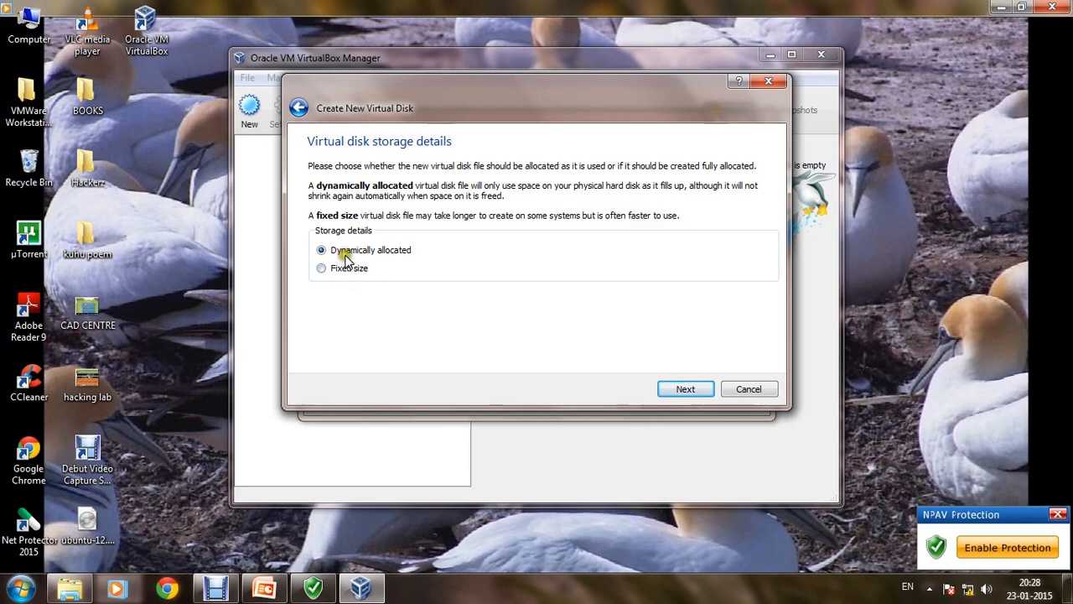
{"action": "left_click", "coordinate": [679, 389]}
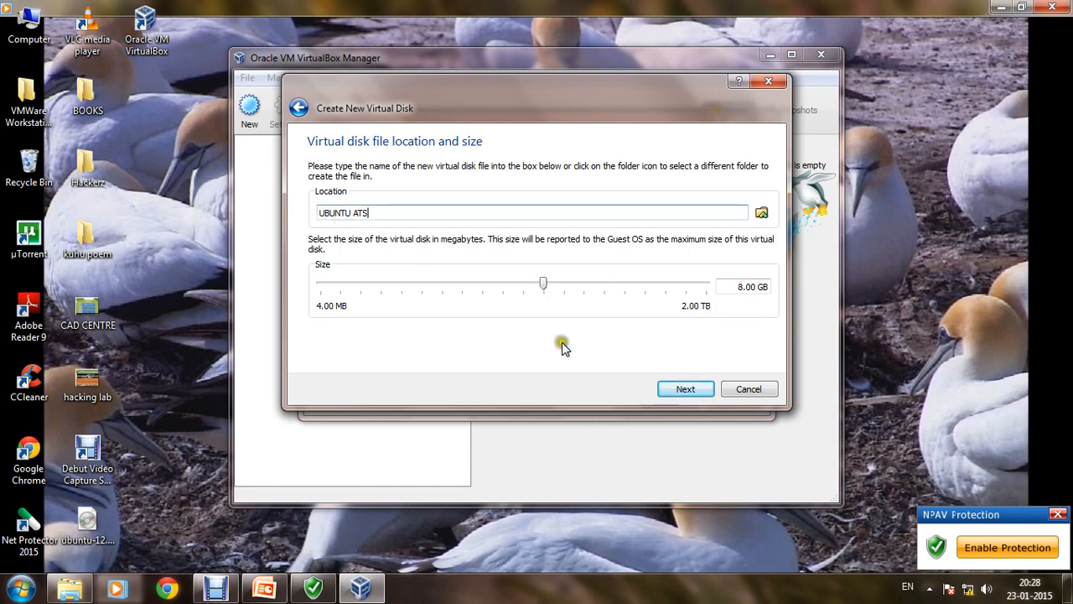
{"action": "left_click", "coordinate": [761, 214]}
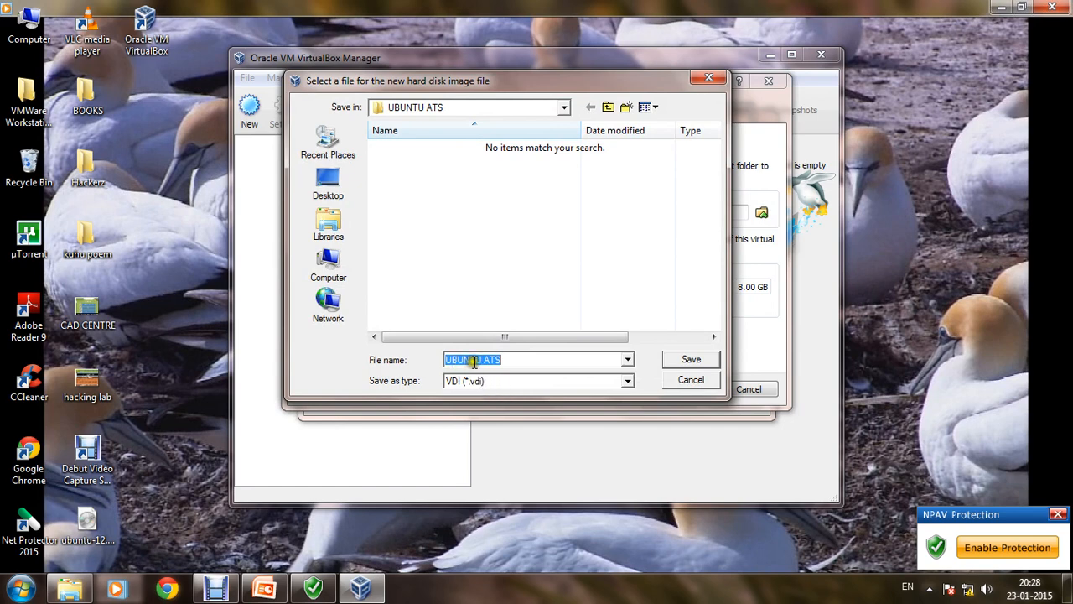
{"action": "left_click", "coordinate": [692, 360]}
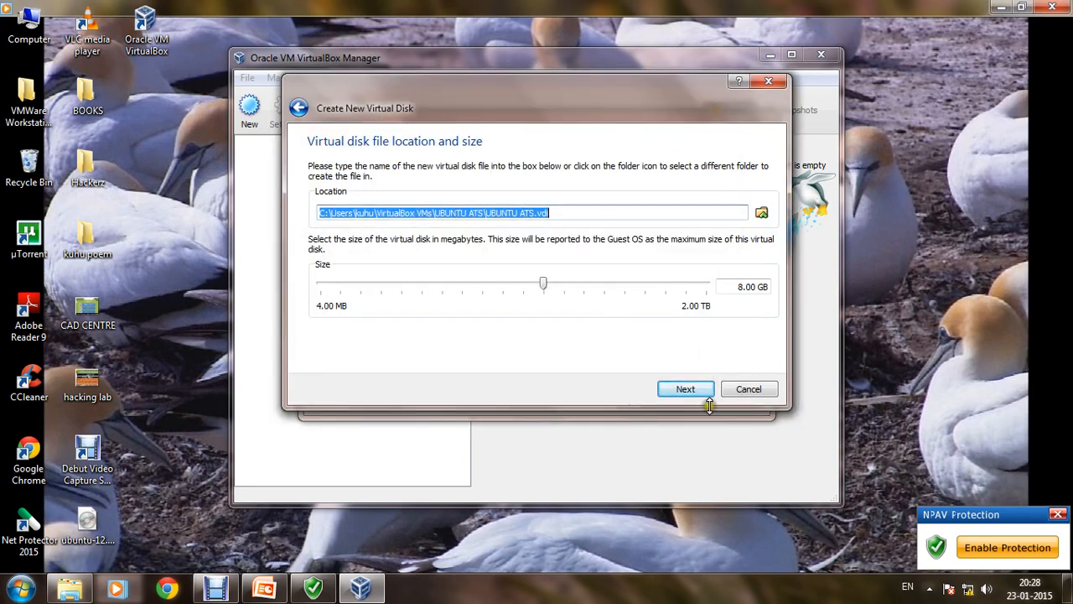
{"action": "left_click", "coordinate": [675, 389]}
{"action": "left_click", "coordinate": [679, 389]}
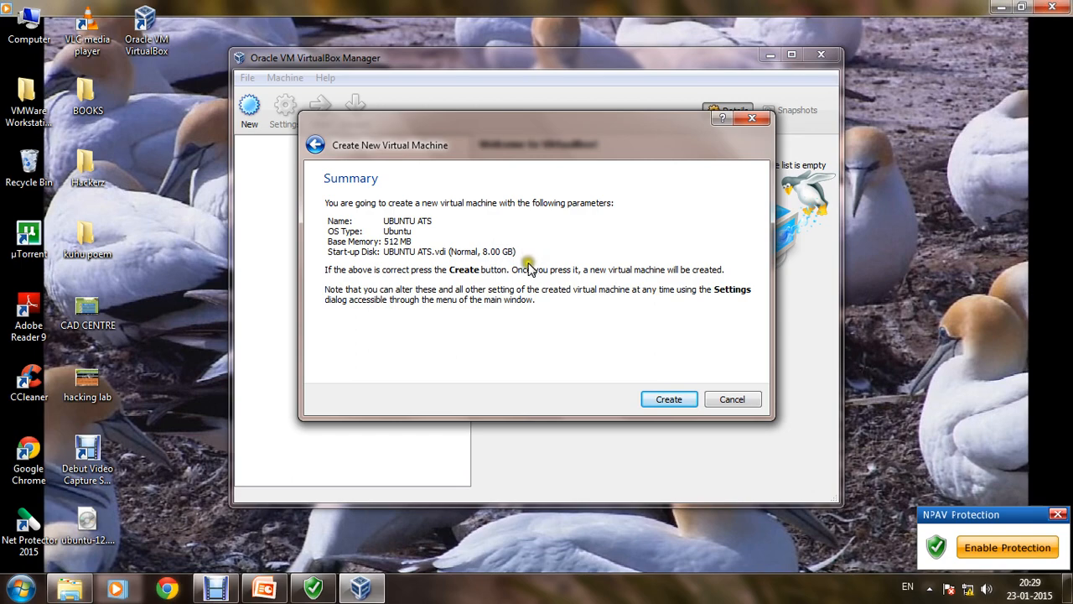
- Confirm the summary to create the UBUNTU ATS virtual machine and open its settings
{"action": "left_click", "coordinate": [681, 402]}
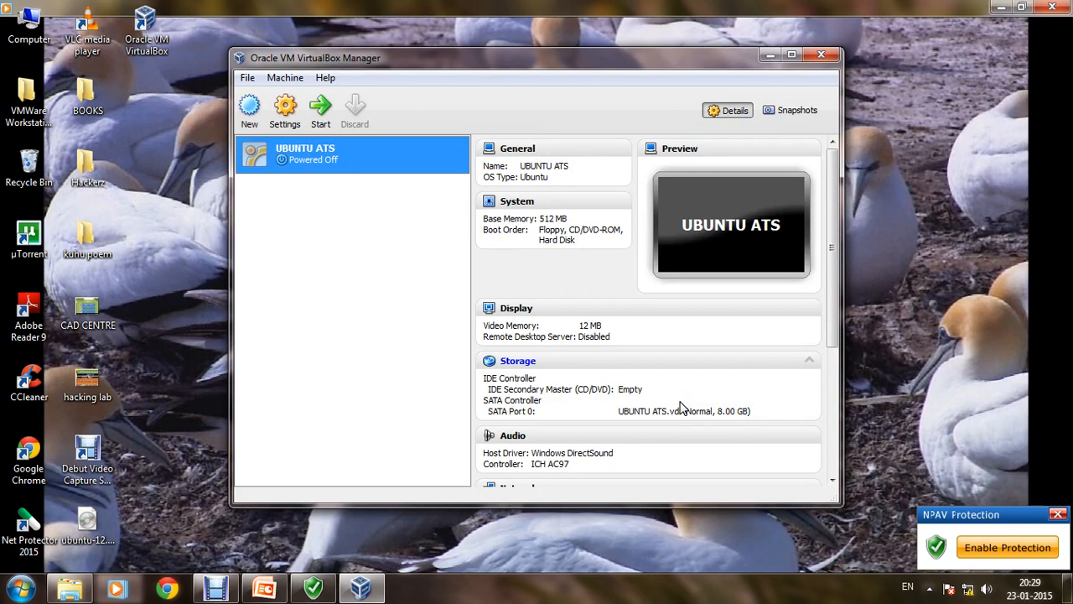
{"action": "left_click", "coordinate": [284, 117]}
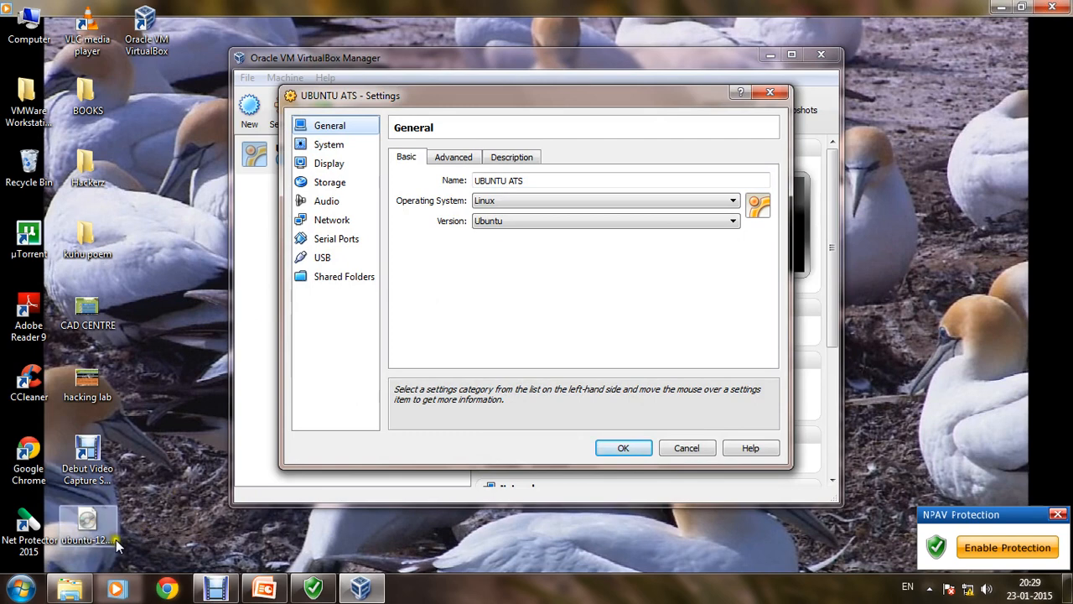
{"action": "left_click", "coordinate": [420, 299]}
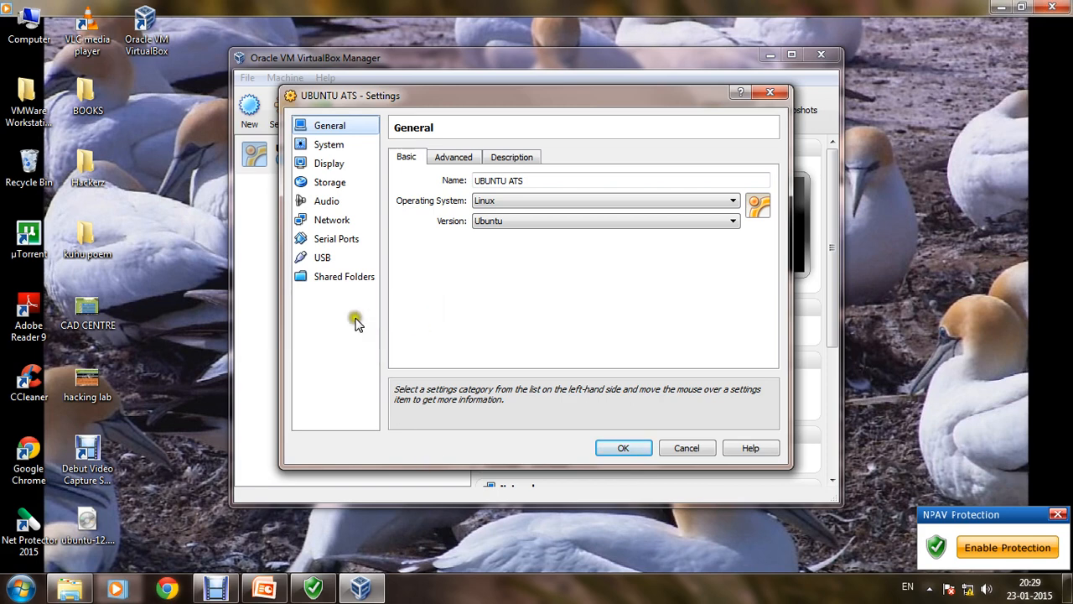
- Arrange the virtual machine's boot order as CD/DVD-ROM, Hard Disk, Floppy
{"action": "left_click", "coordinate": [326, 143]}
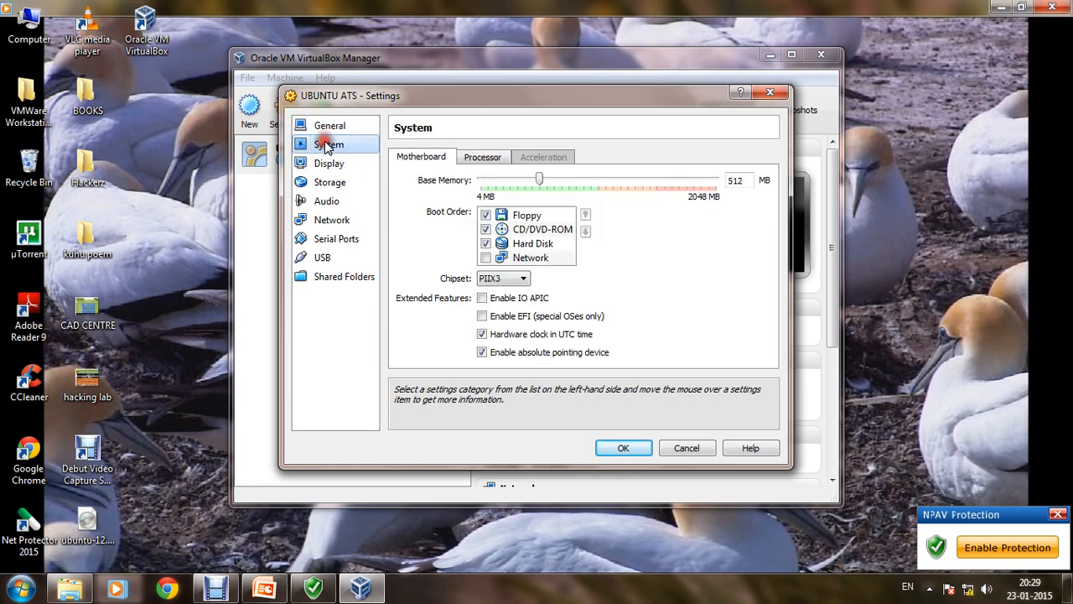
{"action": "left_click", "coordinate": [529, 231]}
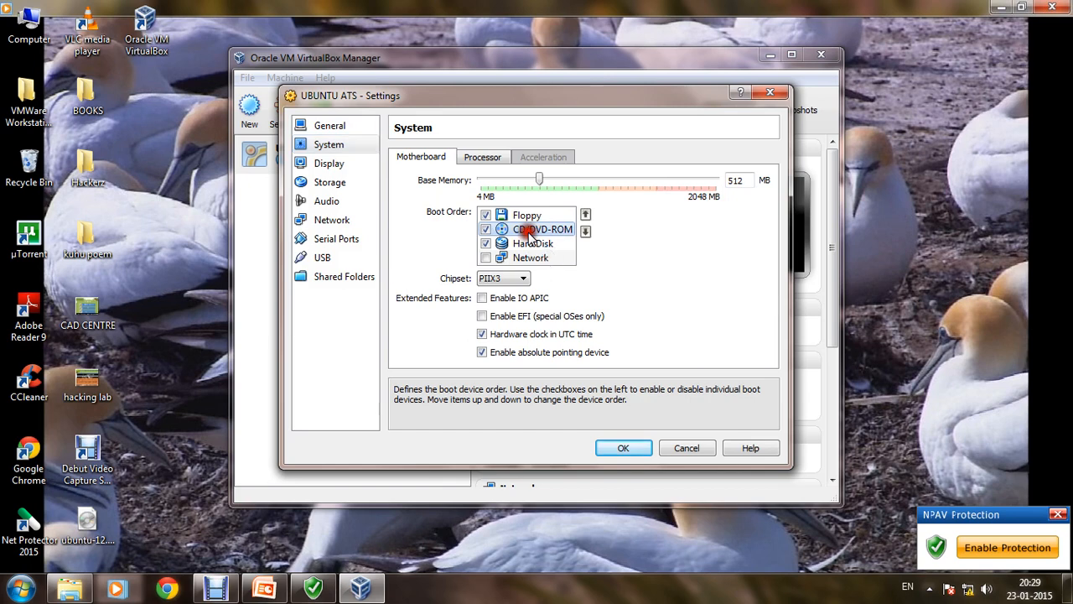
{"action": "left_click", "coordinate": [586, 235]}
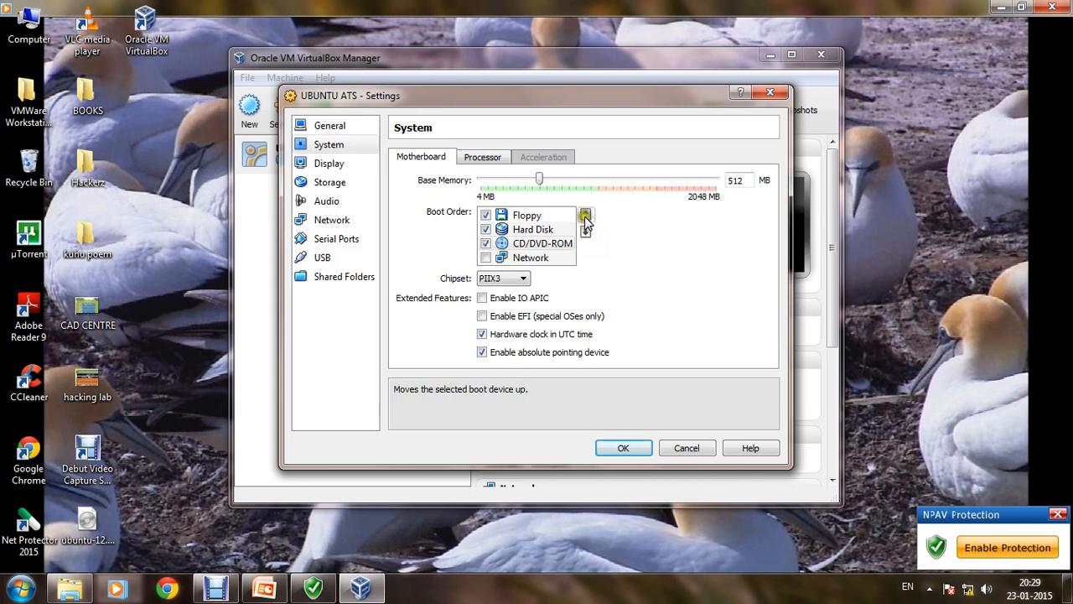
{"action": "left_click", "coordinate": [586, 215]}
{"action": "left_click", "coordinate": [586, 215]}
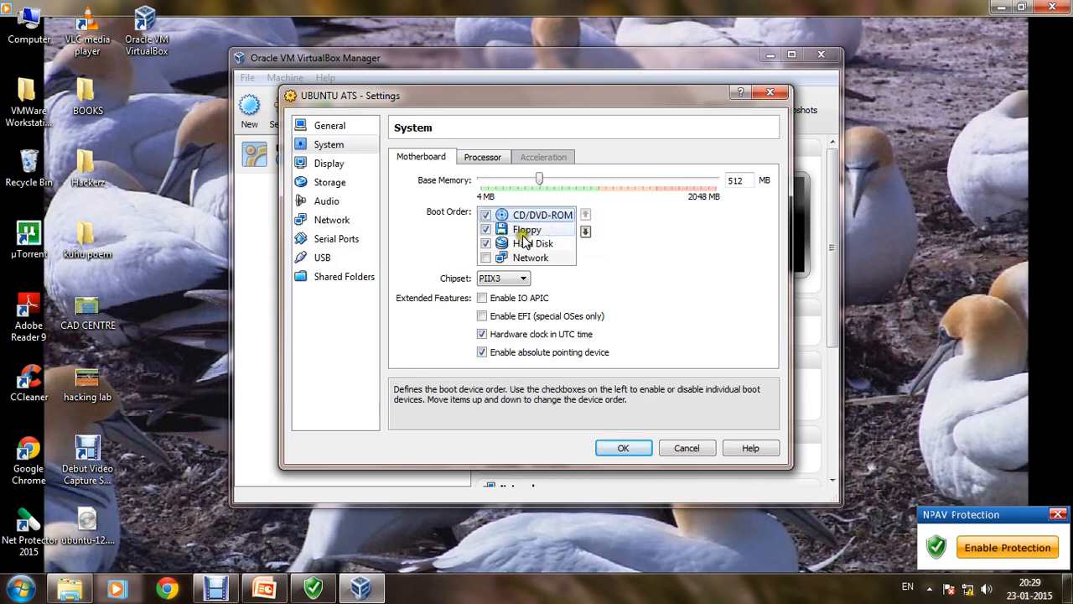
{"action": "left_click", "coordinate": [523, 243]}
{"action": "left_click", "coordinate": [586, 215]}
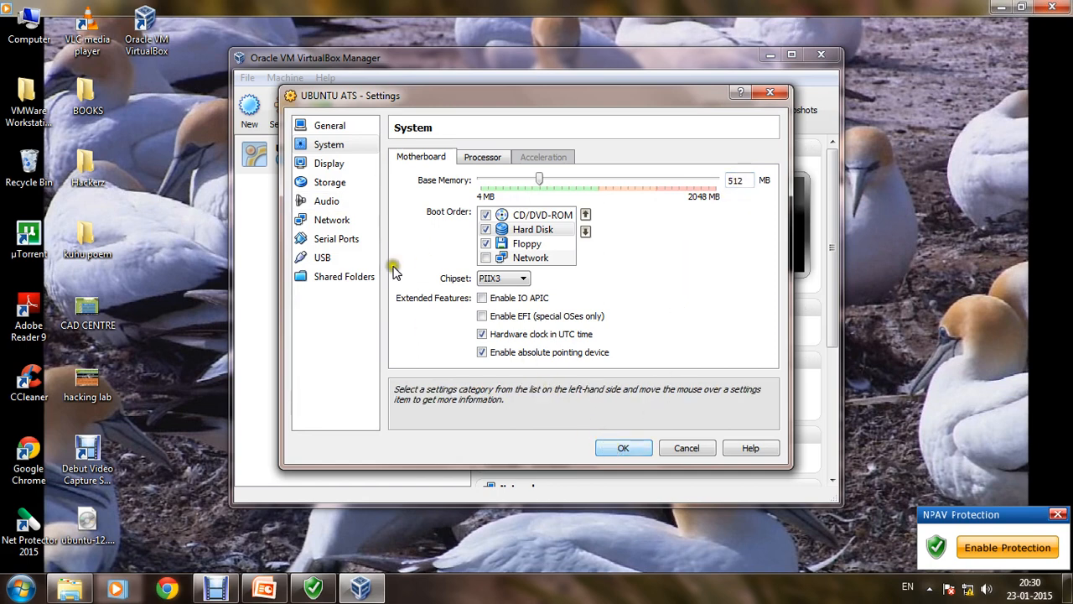
- Load the ubuntu-12.04.3-server-i386 image from the Desktop into the empty IDE CD/DVD drive and save the settings
{"action": "left_click", "coordinate": [325, 186]}
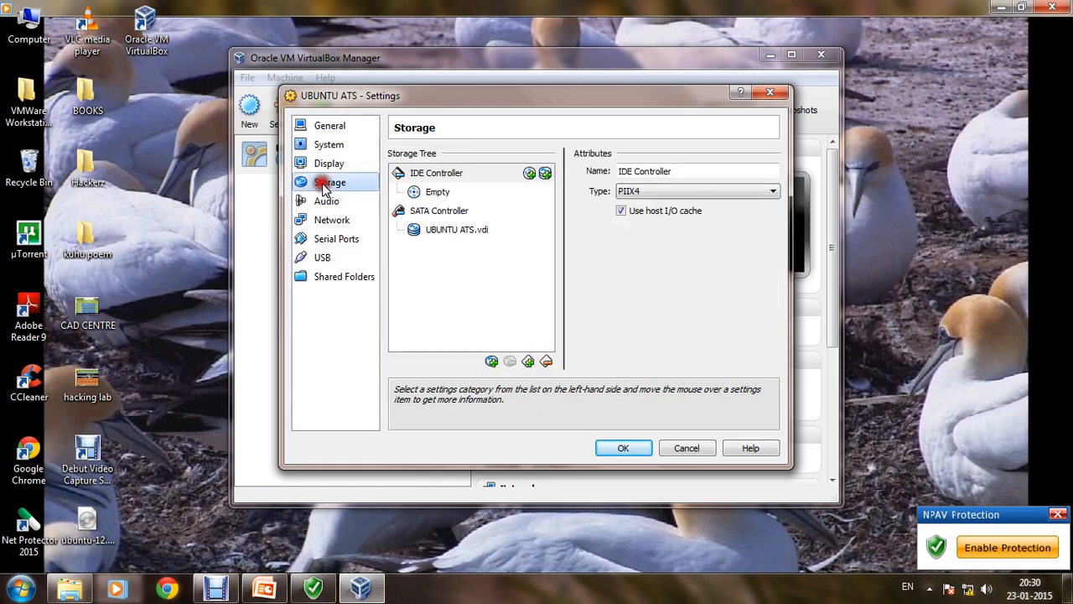
{"action": "left_click", "coordinate": [437, 198]}
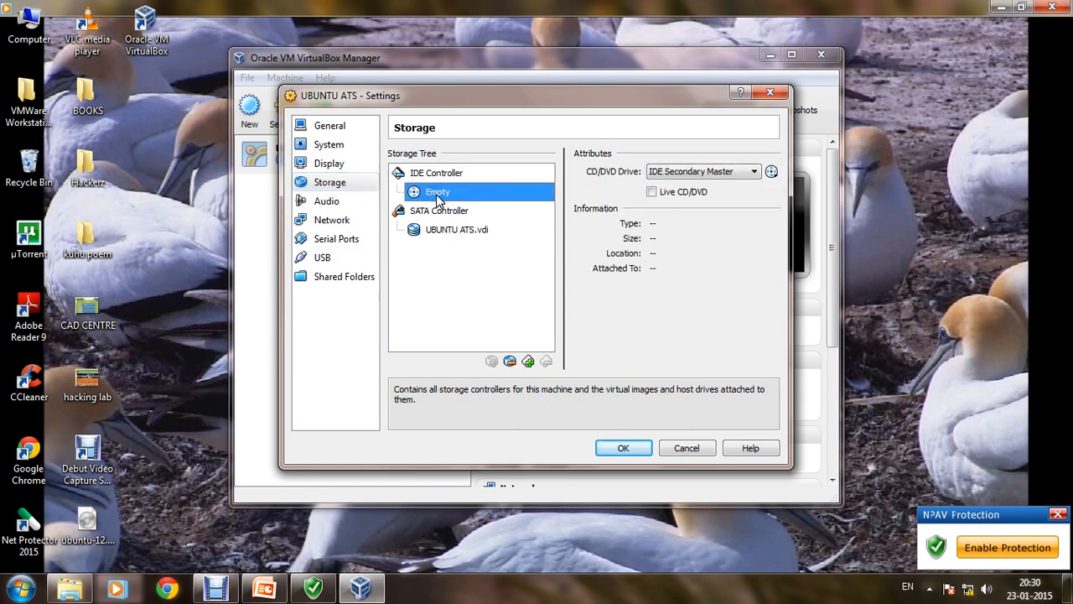
{"action": "left_click", "coordinate": [771, 173]}
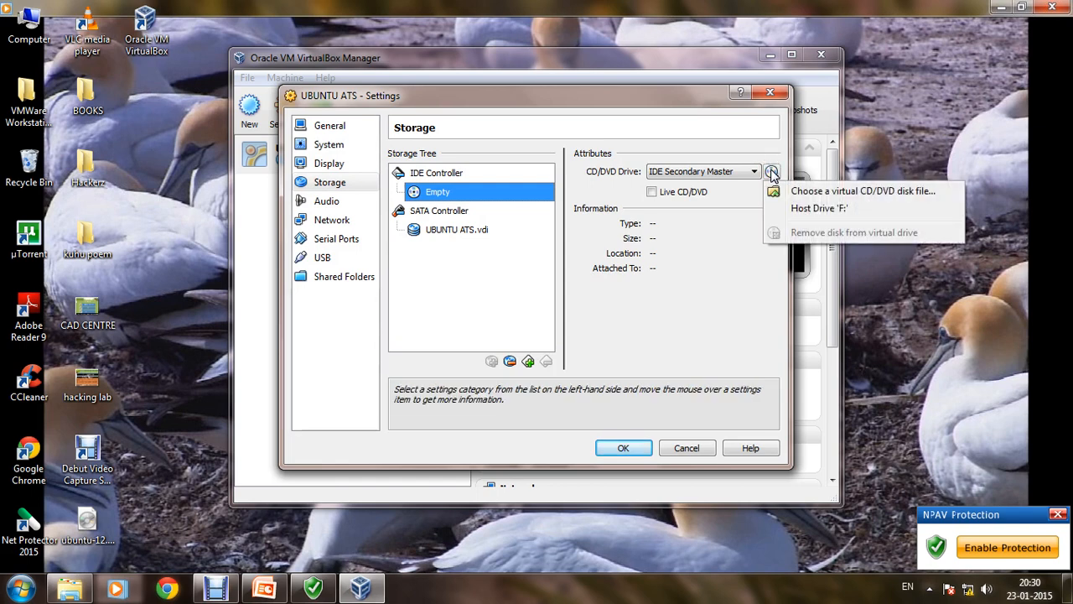
{"action": "left_click", "coordinate": [808, 196]}
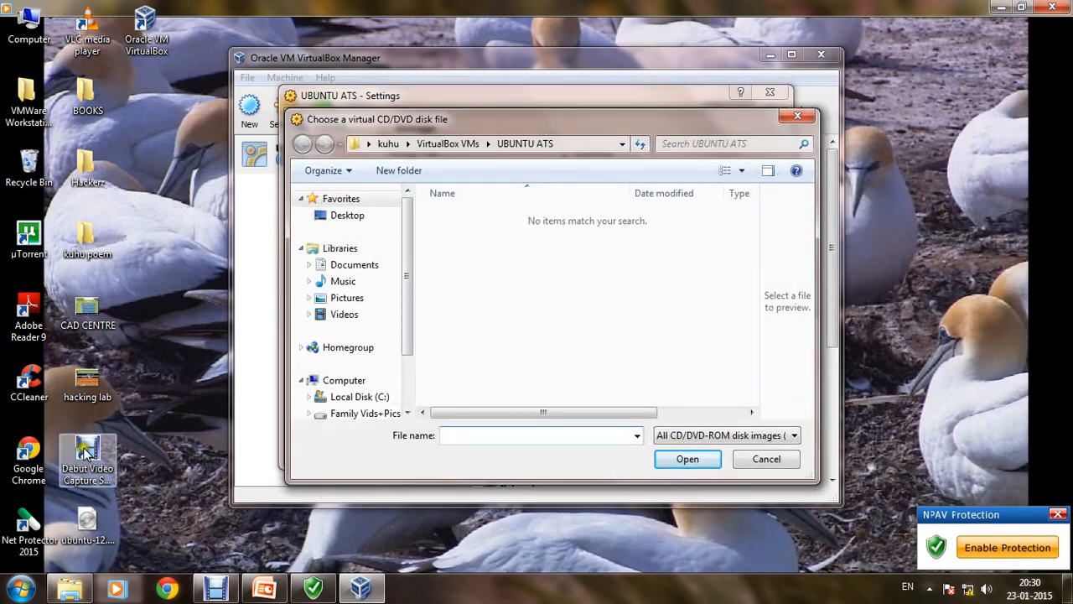
{"action": "left_click", "coordinate": [352, 217]}
{"action": "left_click", "coordinate": [719, 289]}
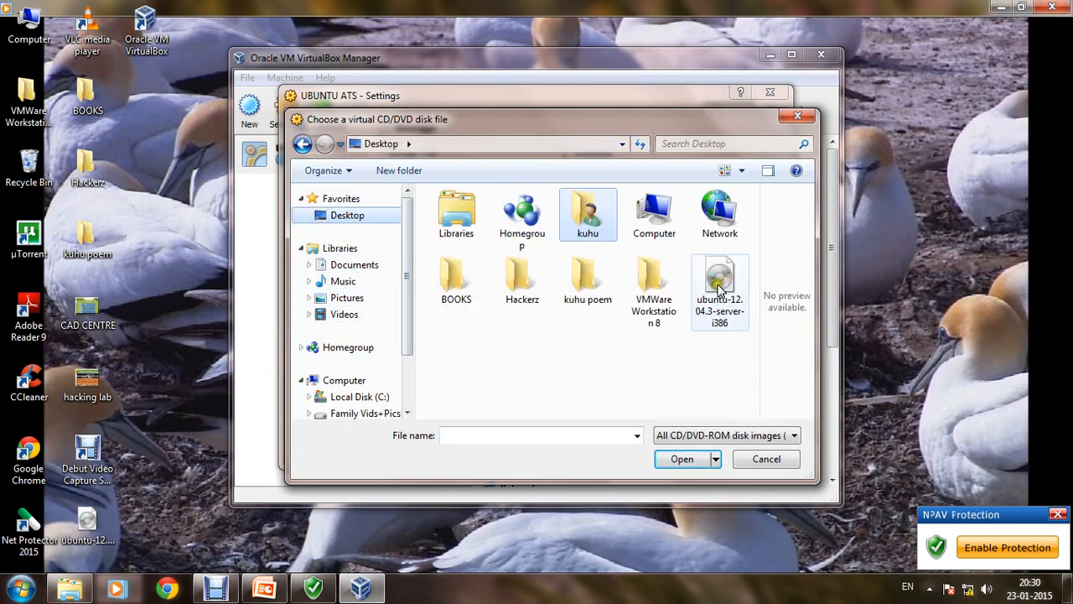
{"action": "left_click", "coordinate": [681, 457]}
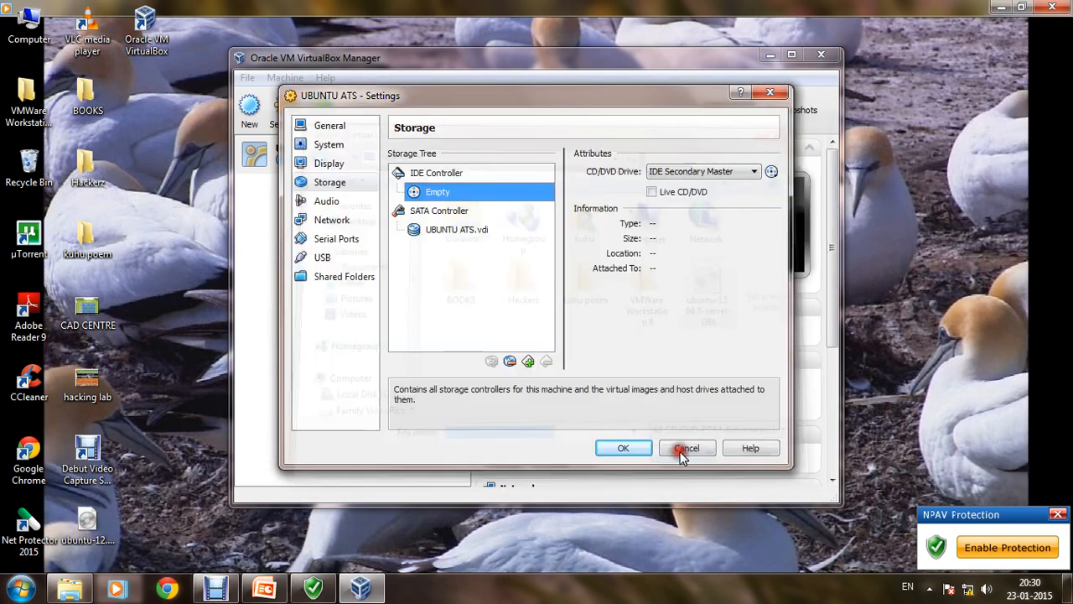
{"action": "left_click", "coordinate": [624, 449]}
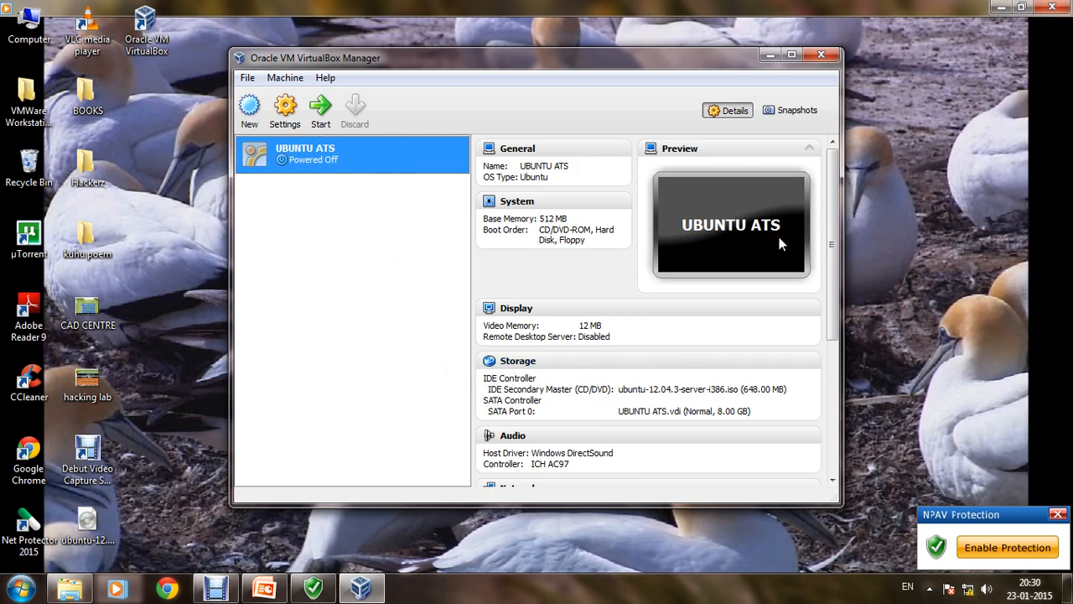
- Start the UBUNTU ATS virtual machine and dismiss the keyboard capture notice so it does not show again
{"action": "left_click", "coordinate": [321, 118]}
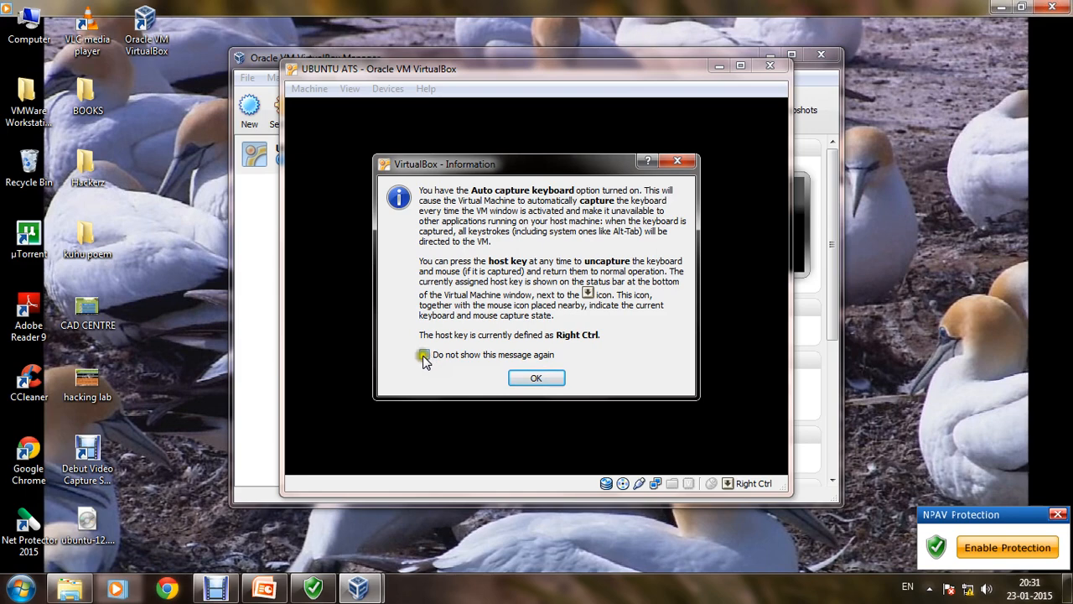
{"action": "left_click", "coordinate": [425, 356]}
{"action": "left_click", "coordinate": [532, 379]}
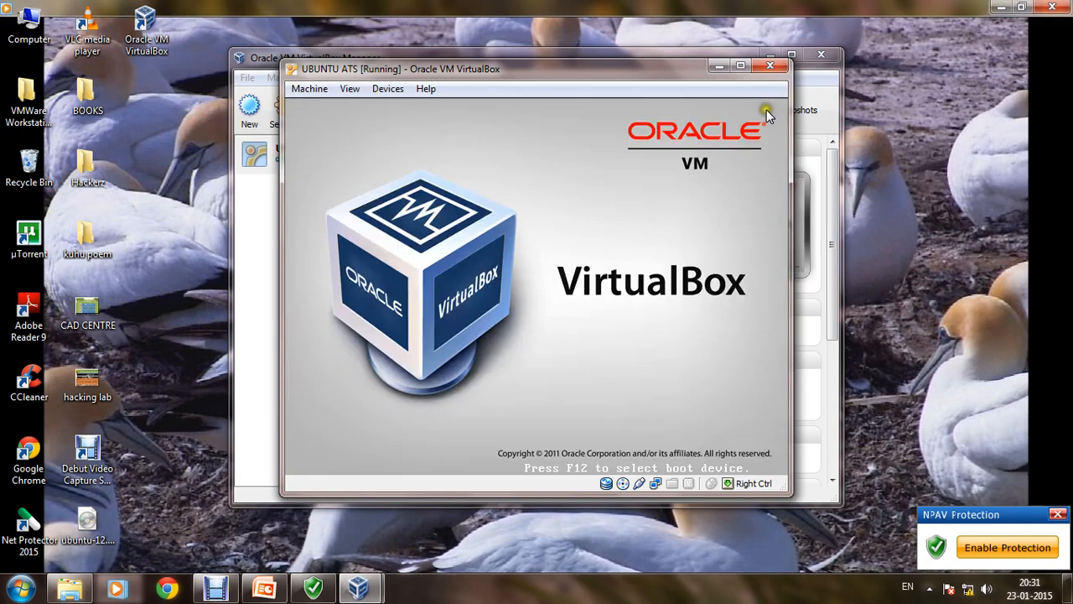
- Maximize the running virtual machine's window and dismiss the colour mode notice so it does not show again
{"action": "left_click", "coordinate": [741, 65]}
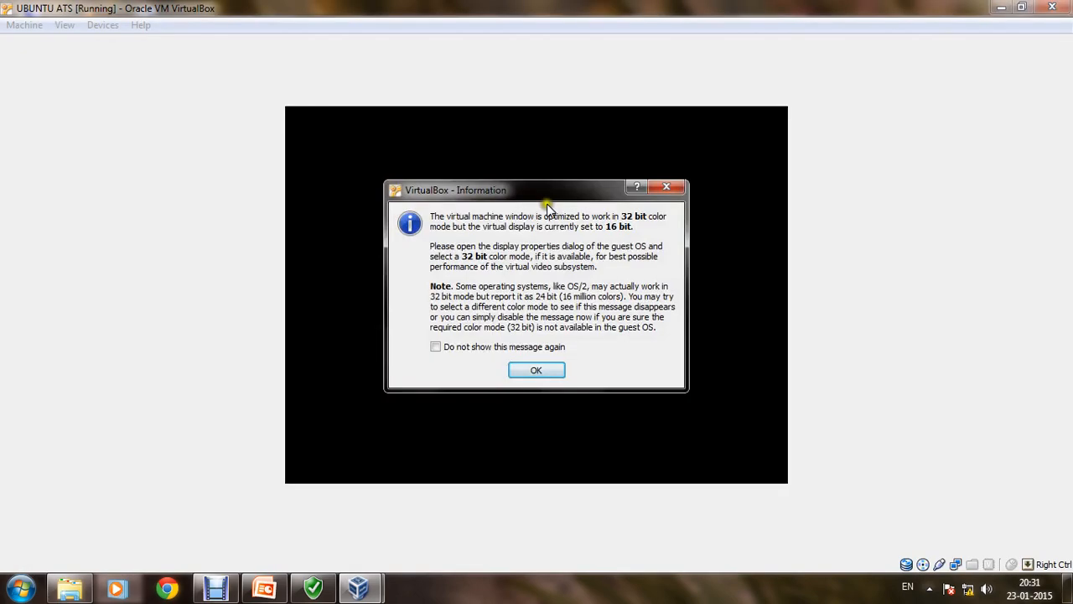
{"action": "left_click", "coordinate": [444, 352]}
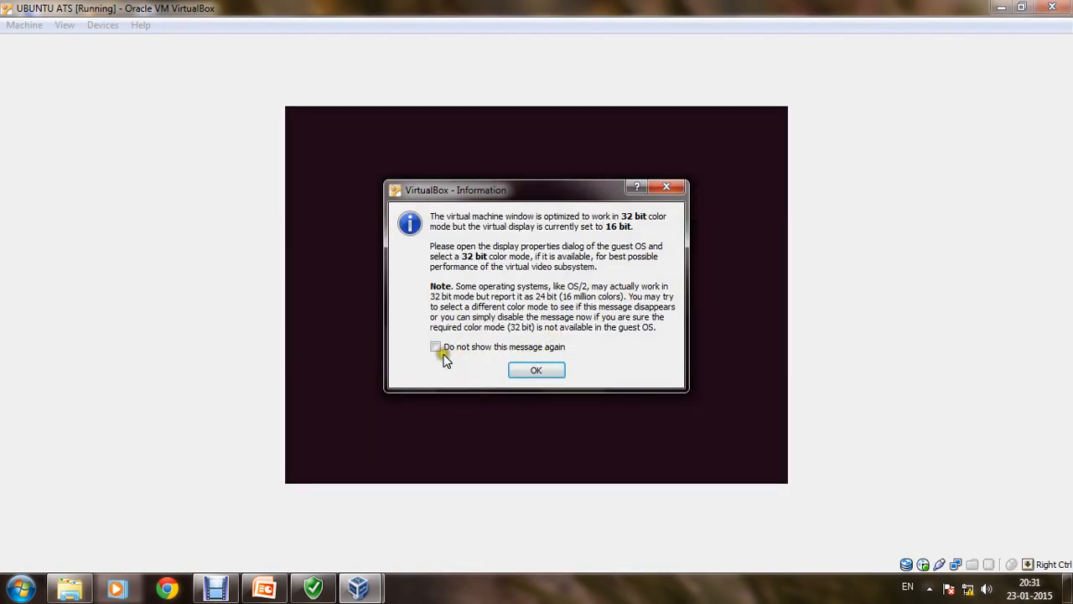
{"action": "left_click", "coordinate": [436, 347]}
{"action": "left_click", "coordinate": [536, 371]}
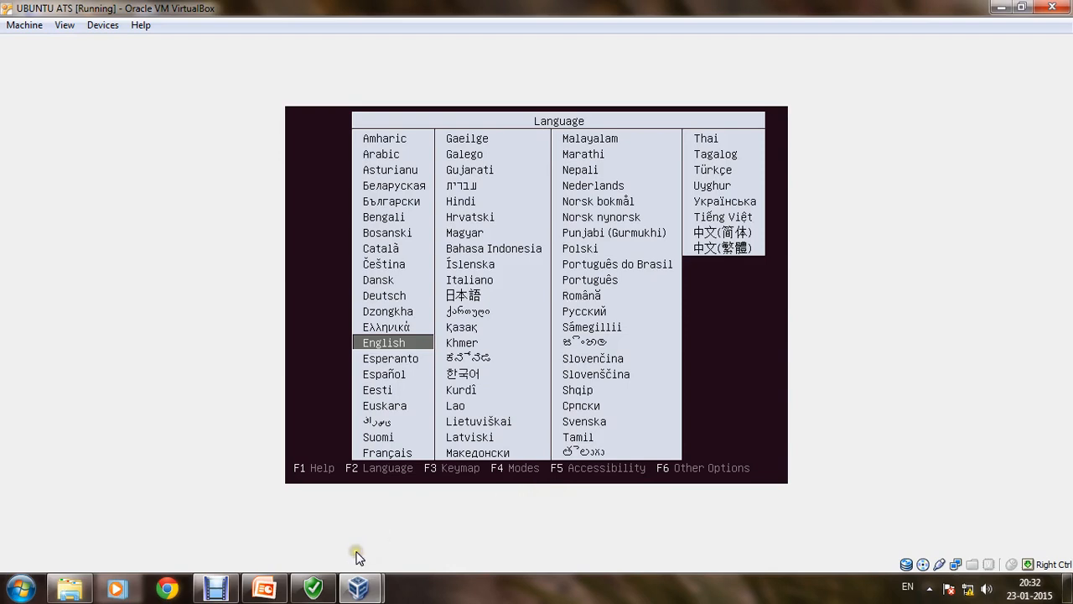
{"action": "left_click", "coordinate": [216, 589]}
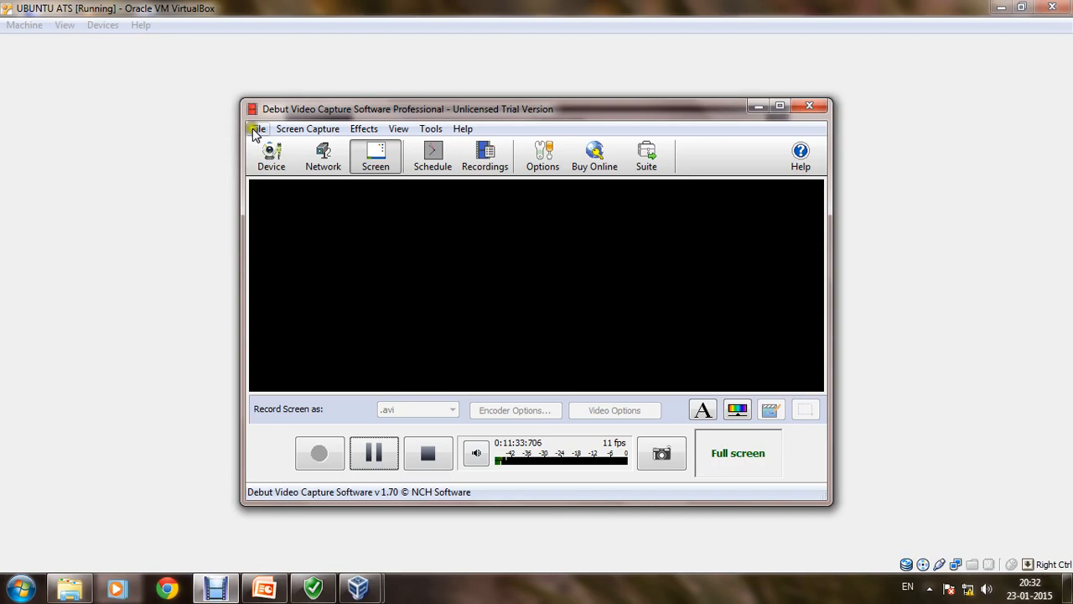